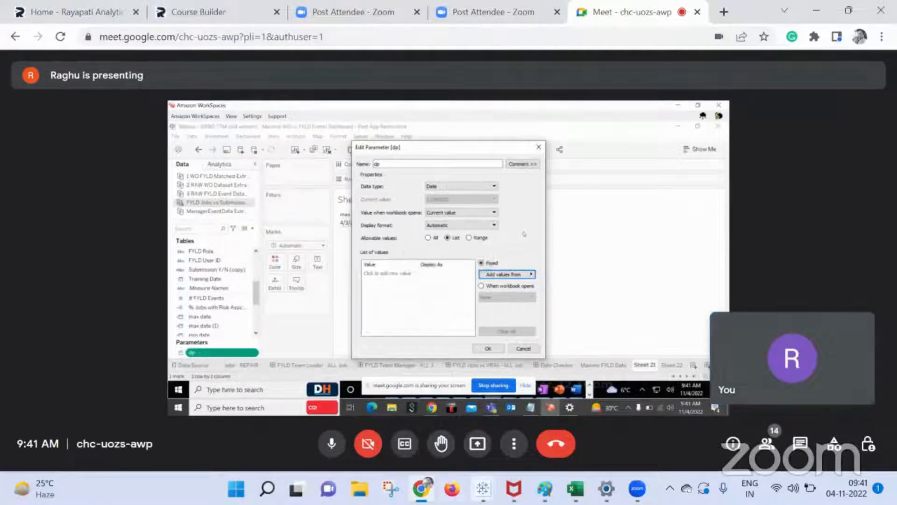
Step: Present the entire screen to the Google Meet call and hide the screen-sharing notice
{"action": "mouse_move", "coordinate": [483, 489]}
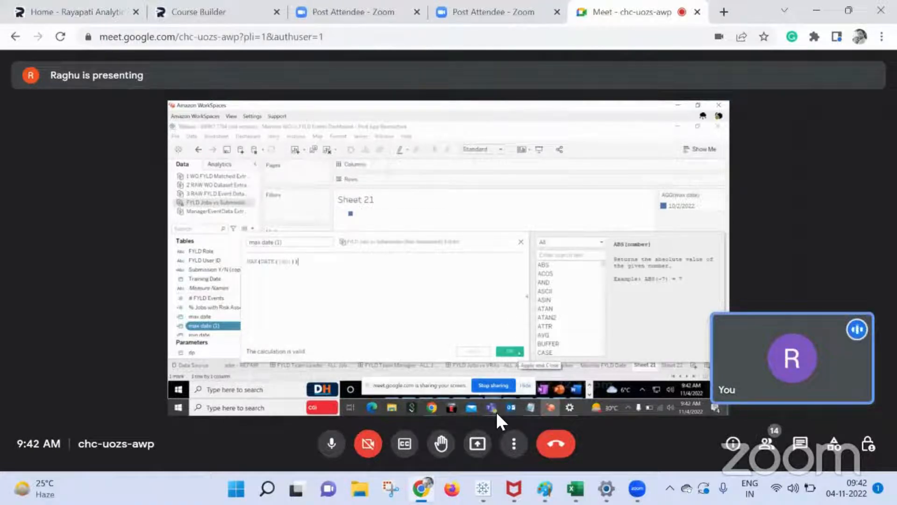
{"action": "left_click", "coordinate": [483, 452]}
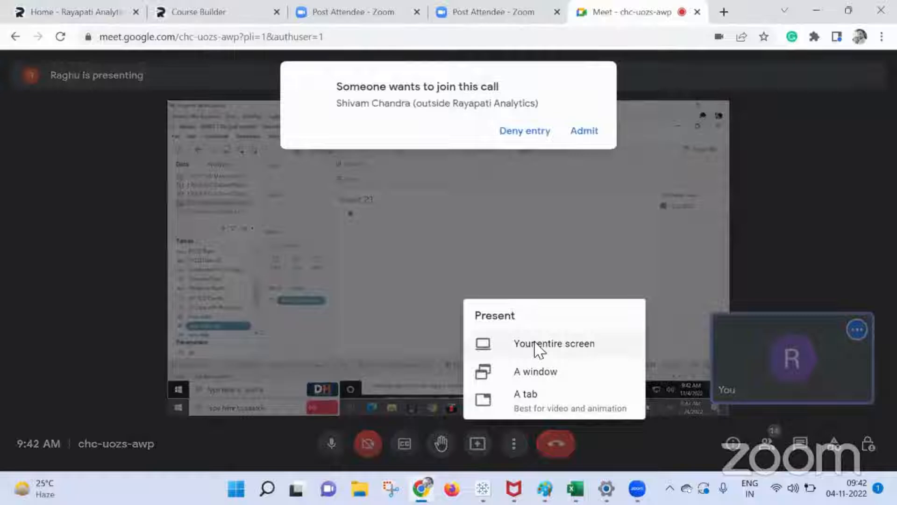
{"action": "left_click", "coordinate": [530, 338]}
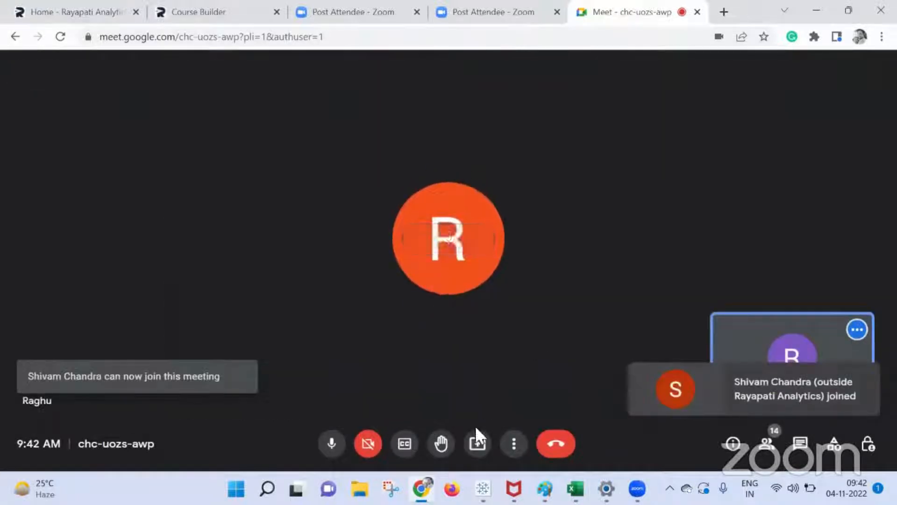
{"action": "left_click", "coordinate": [477, 443]}
{"action": "left_click", "coordinate": [542, 353]}
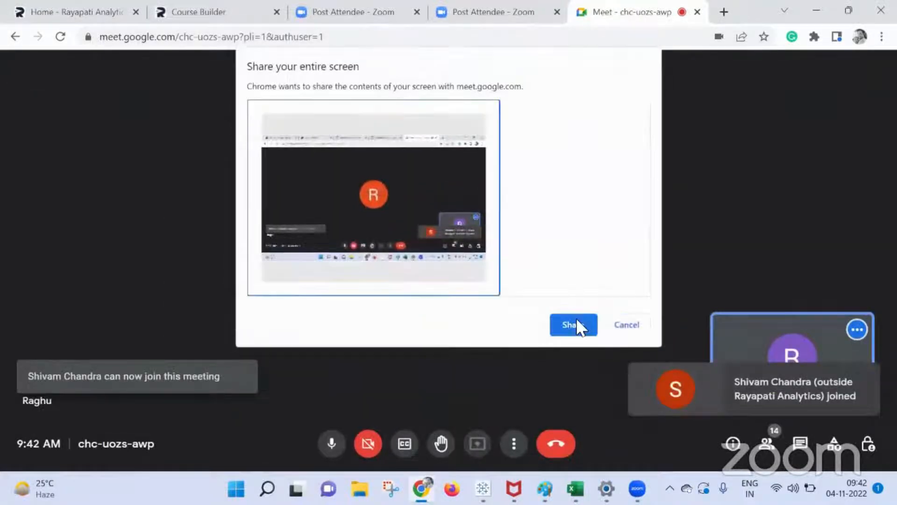
{"action": "left_click", "coordinate": [576, 322]}
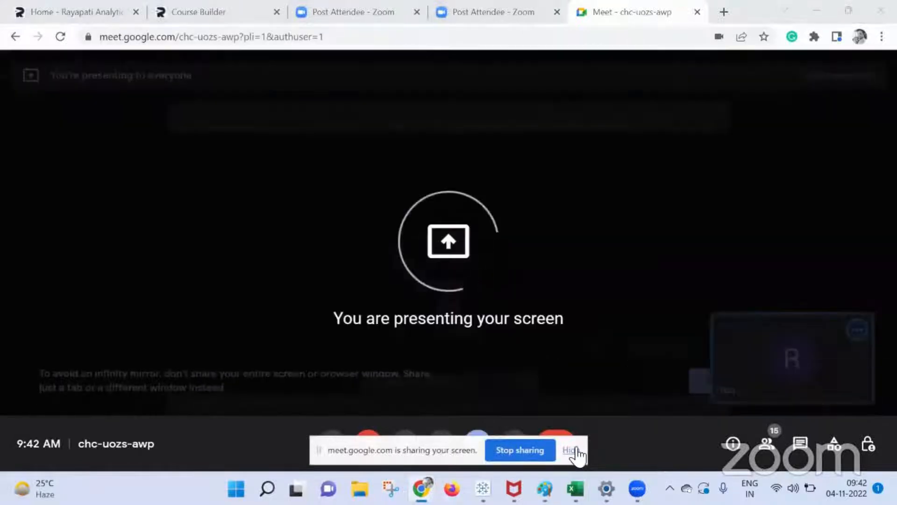
{"action": "left_click", "coordinate": [573, 451]}
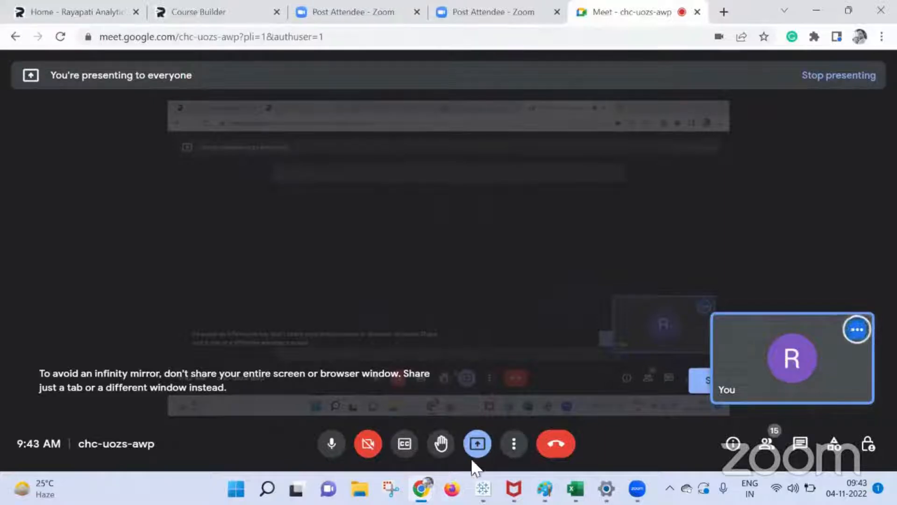
Step: Switch to the Book1 workbook in Tableau Public and add a new worksheet
{"action": "left_click", "coordinate": [483, 488]}
{"action": "left_click", "coordinate": [427, 414]}
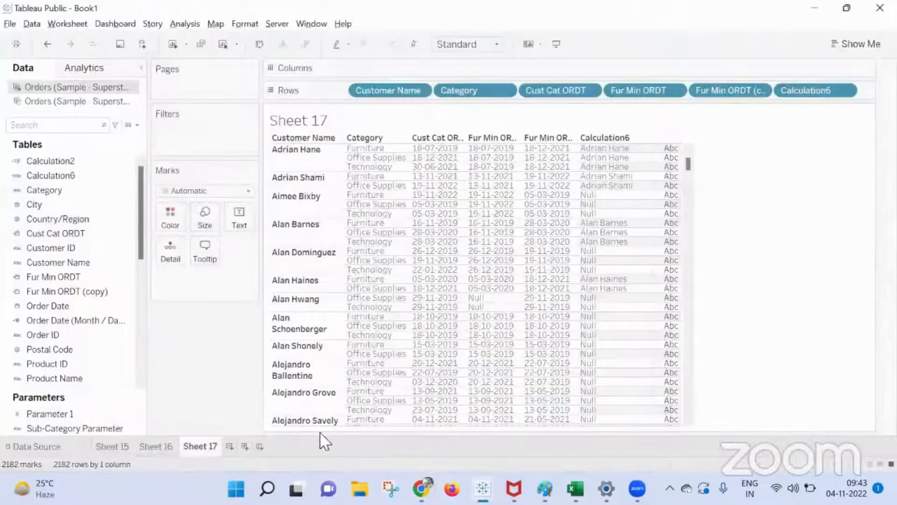
{"action": "left_click", "coordinate": [231, 445]}
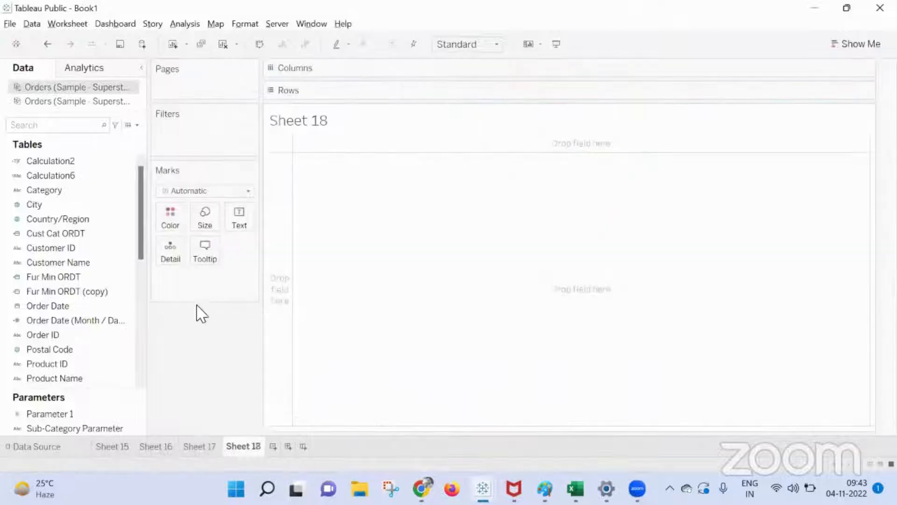
Step: Add a data source filter to the second Orders source that keeps Order Date years 2020, 2021 and 2022
{"action": "left_click", "coordinate": [85, 98]}
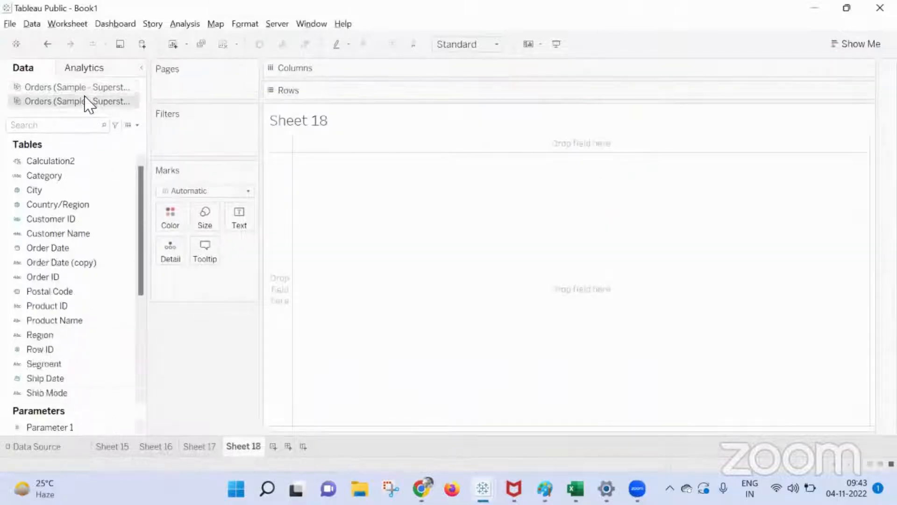
{"action": "right_click", "coordinate": [85, 98]}
{"action": "left_click", "coordinate": [146, 203]}
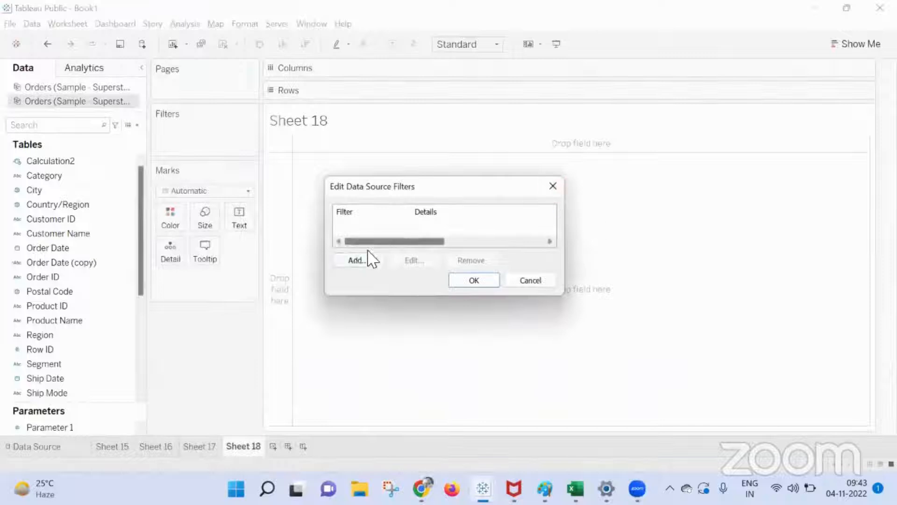
{"action": "left_click", "coordinate": [357, 263]}
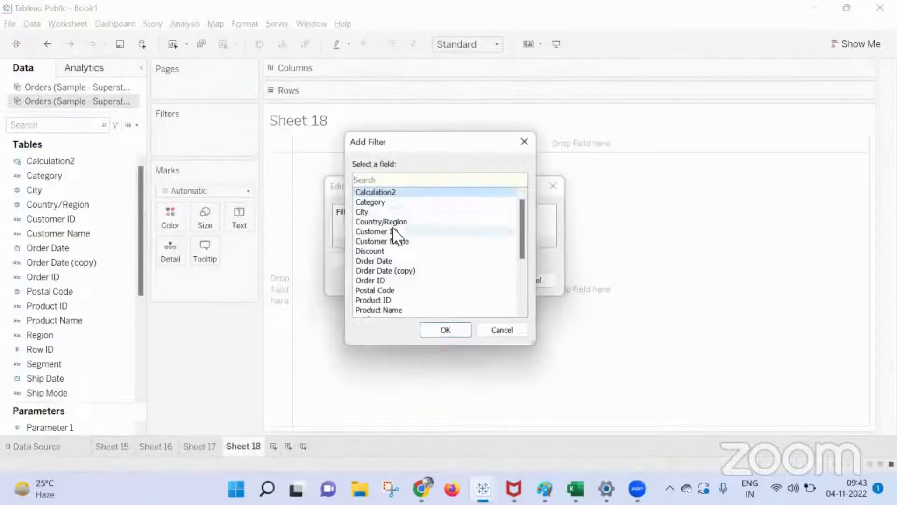
{"action": "double_click", "coordinate": [397, 261]}
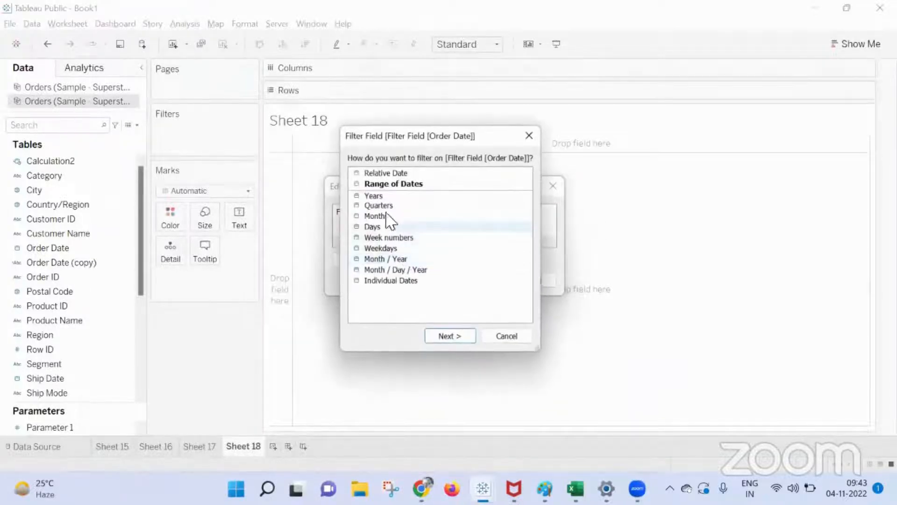
{"action": "double_click", "coordinate": [379, 197]}
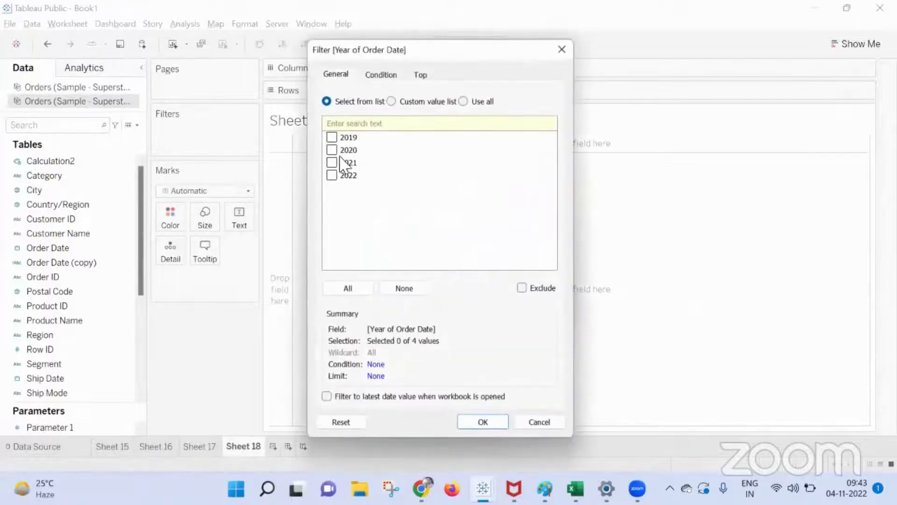
{"action": "left_click", "coordinate": [332, 150]}
{"action": "left_click", "coordinate": [332, 176]}
{"action": "left_click", "coordinate": [481, 421]}
{"action": "left_click", "coordinate": [486, 281]}
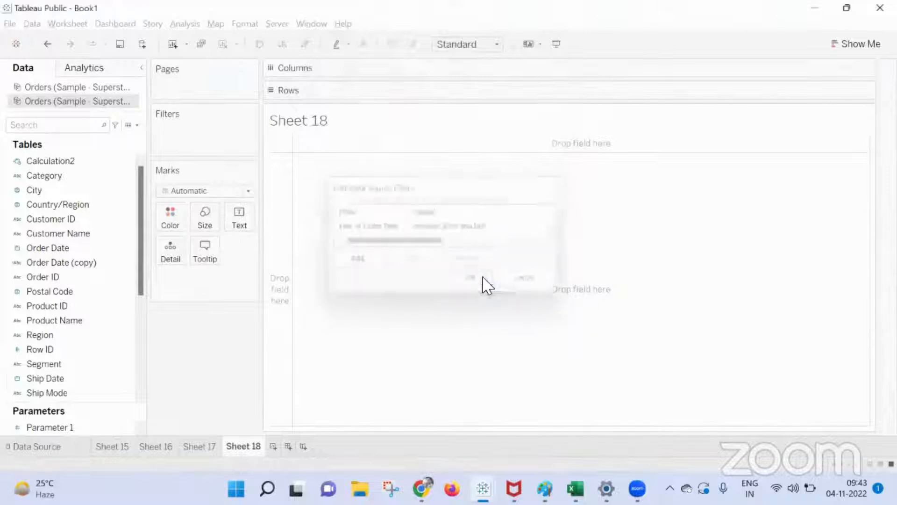
Step: Put the first Orders source's Order Date on rows, and the filtered second source's Order Date on rows in another new worksheet
{"action": "left_click", "coordinate": [97, 86]}
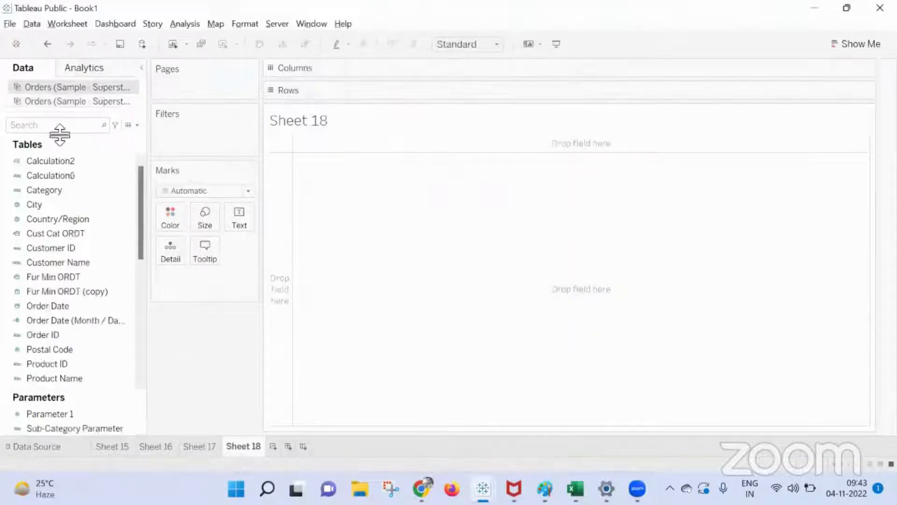
{"action": "left_click_drag", "start_coordinate": [52, 306], "coordinate": [485, 92]}
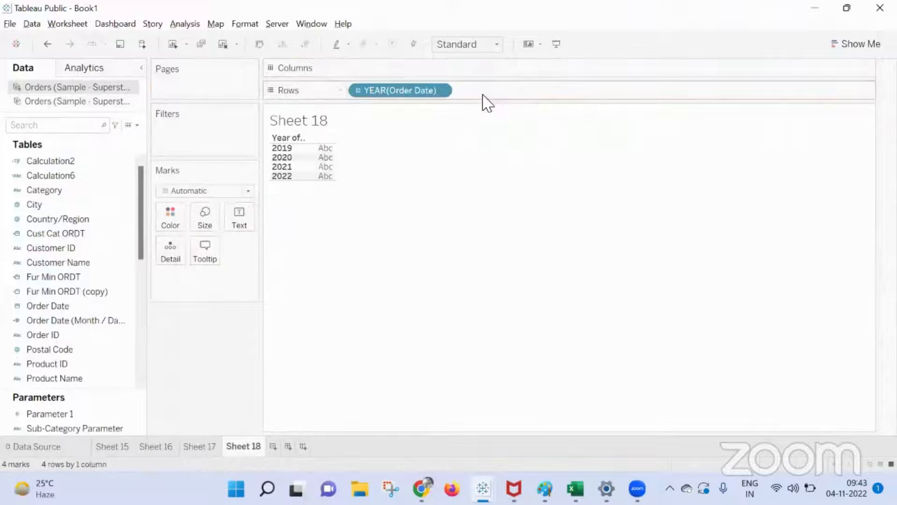
{"action": "left_click", "coordinate": [273, 446]}
{"action": "left_click", "coordinate": [93, 102]}
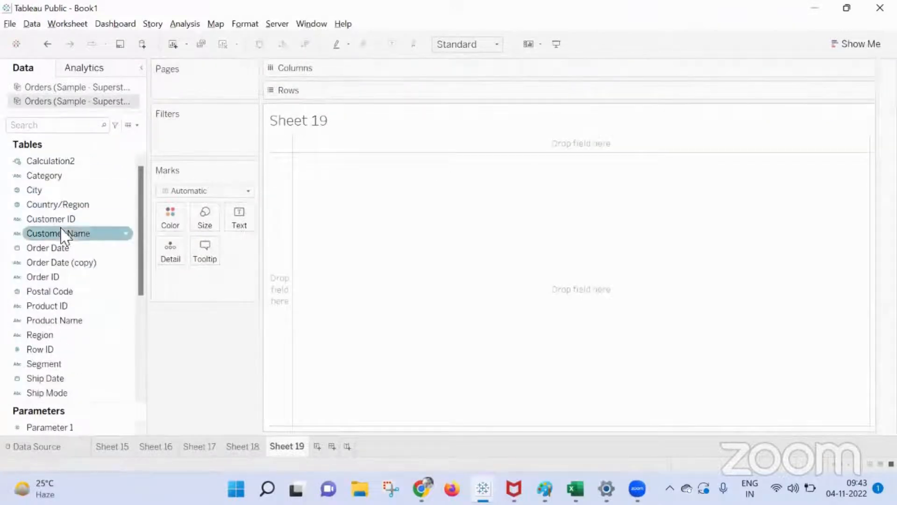
{"action": "left_click_drag", "start_coordinate": [65, 247], "coordinate": [433, 88]}
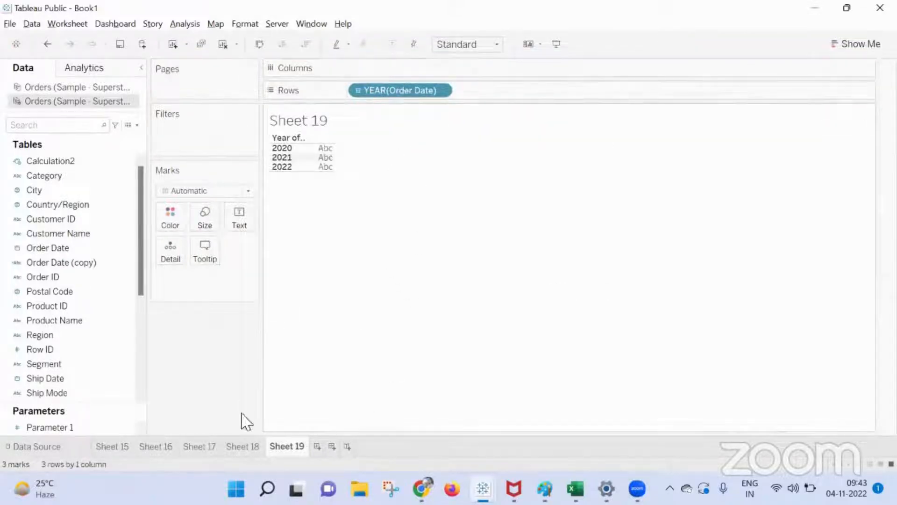
Step: Return to Sheet 18 and create a calculated field in the second Orders source with the formula {MIN([Order Date])}
{"action": "left_click", "coordinate": [244, 447]}
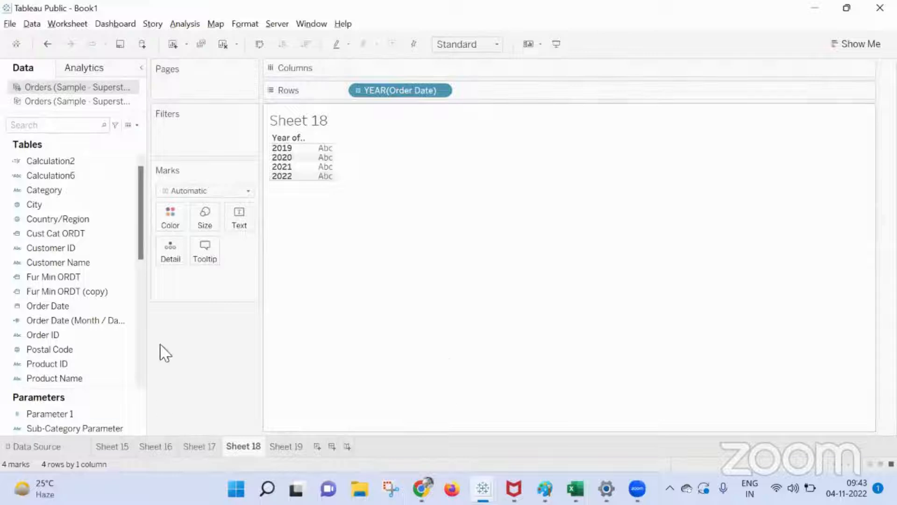
{"action": "left_click", "coordinate": [76, 102]}
{"action": "left_click", "coordinate": [183, 24]}
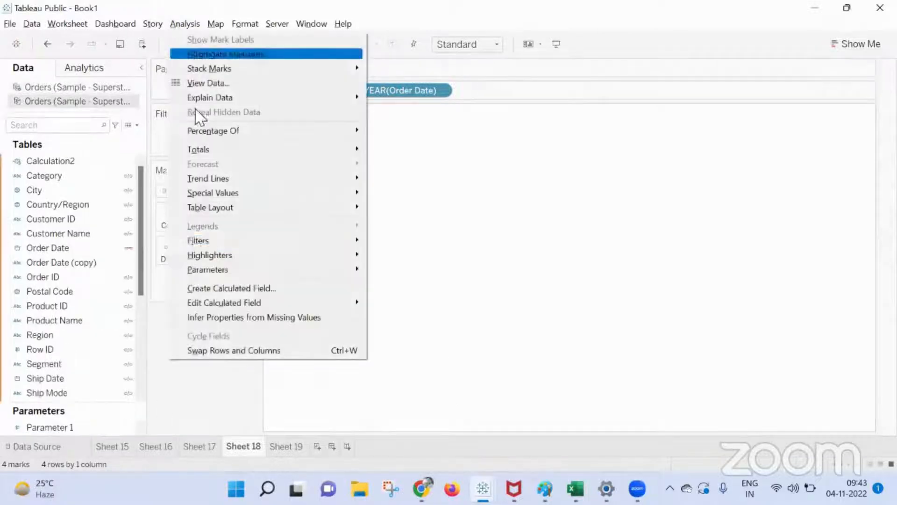
{"action": "left_click", "coordinate": [242, 287]}
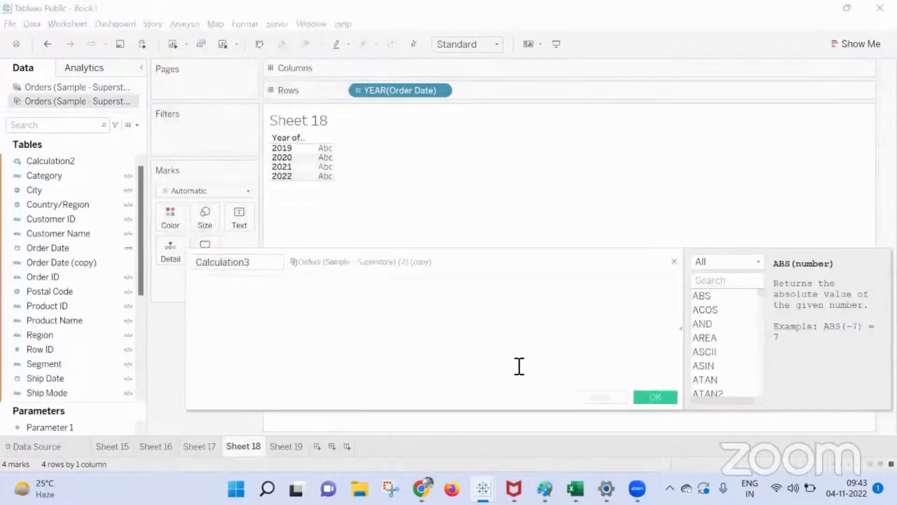
{"action": "type", "text": "MIN(Ord"}
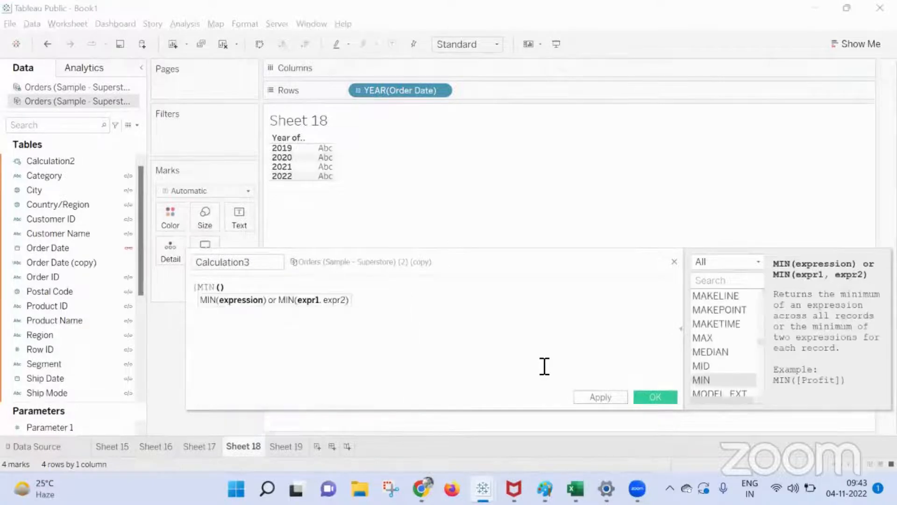
{"action": "key", "text": "Return"}
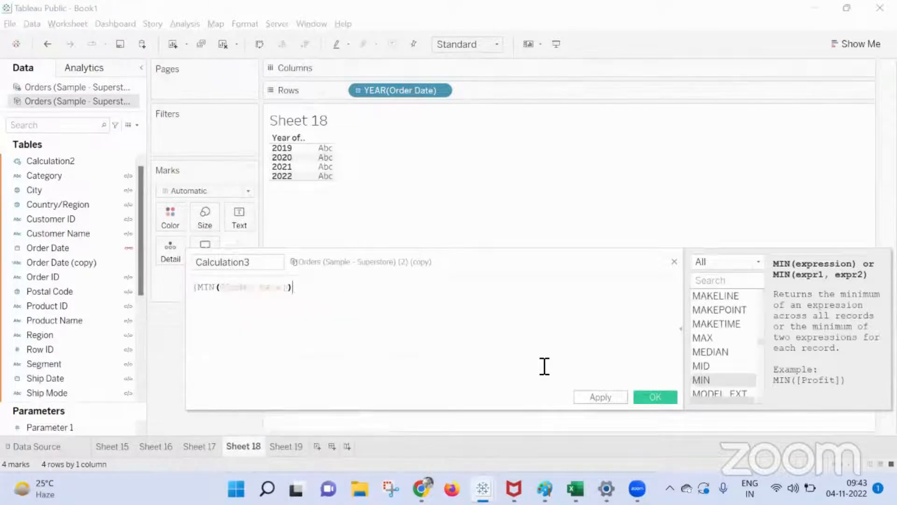
{"action": "type", "text": ")"}
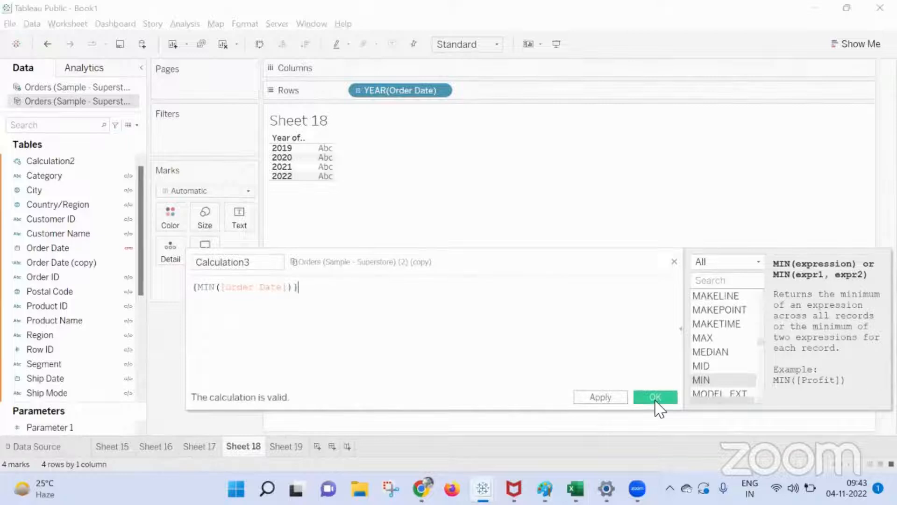
Step: Name the minimum order date calculation Min ORDT and save it
{"action": "double_click", "coordinate": [257, 267]}
{"action": "key", "text": "BackSpace"}
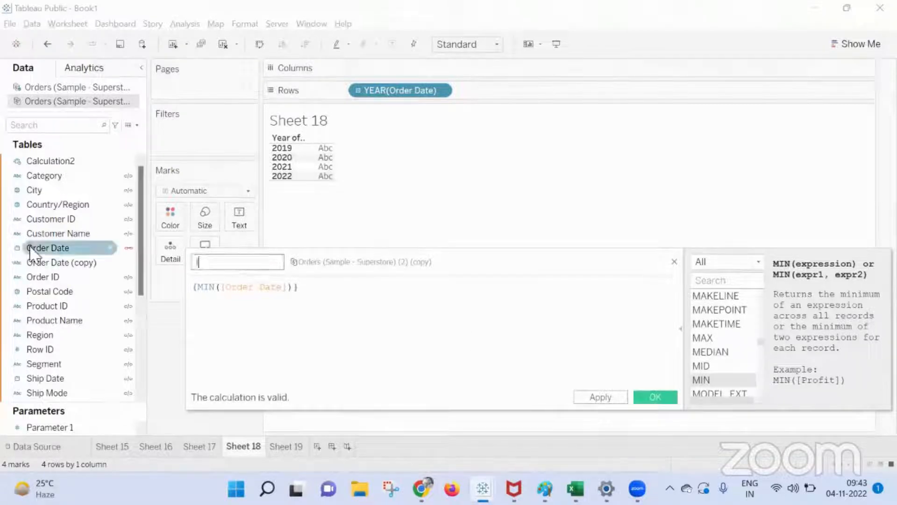
{"action": "type", "text": "In"}
{"action": "left_click", "coordinate": [636, 399]}
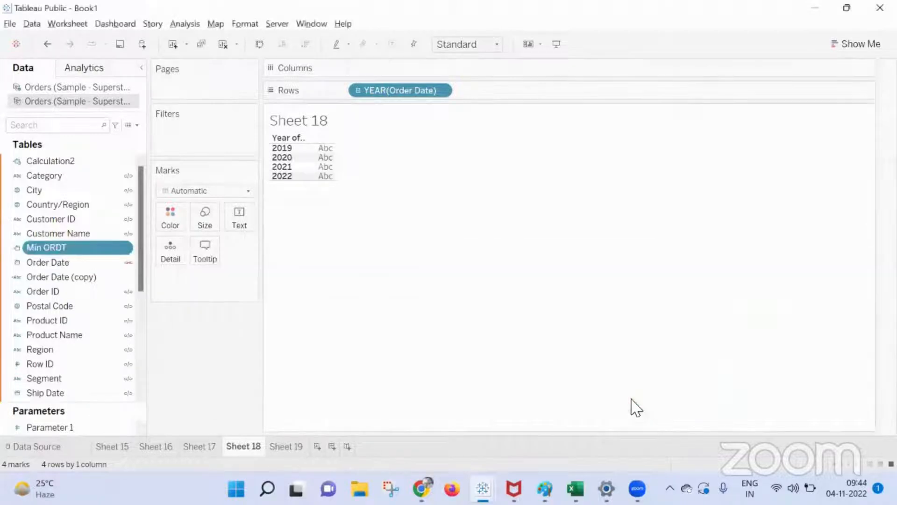
Step: Create another calculated field in the second Orders source with the formula {MAX([Order Date])}
{"action": "left_click", "coordinate": [138, 125]}
{"action": "left_click", "coordinate": [133, 132]}
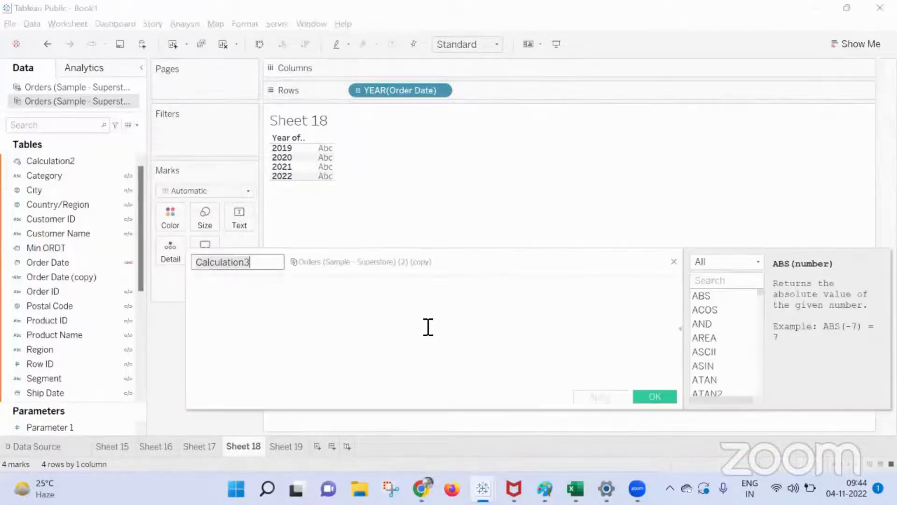
{"action": "type", "text": "Ma"}
{"action": "key", "text": "BackSpace"}
{"action": "key", "text": "BackSpace"}
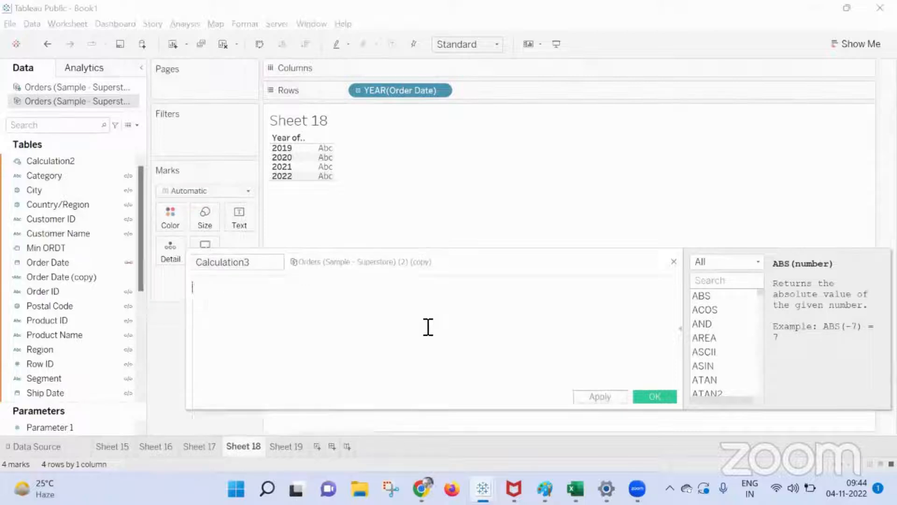
{"action": "type", "text": "(MAX("}
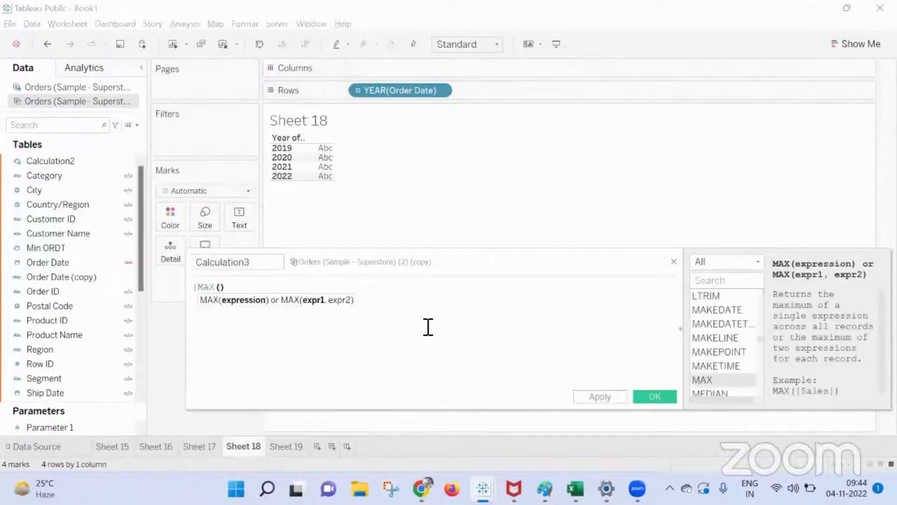
{"action": "type", "text": "[Order Date]"}
{"action": "key", "text": "Return"}
{"action": "type", "text": "))"}
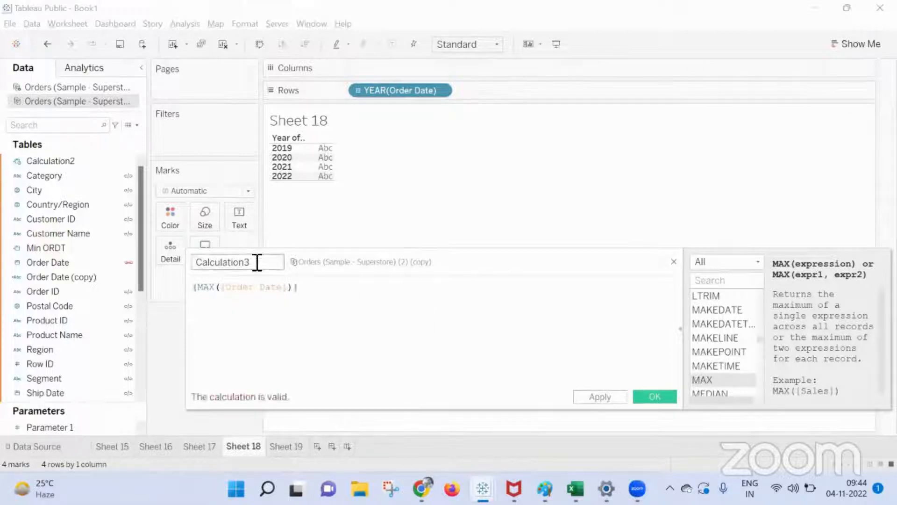
Step: Name the maximum order date calculation Max ORDT and save it
{"action": "double_click", "coordinate": [257, 261]}
{"action": "type", "text": "Max ORDT"}
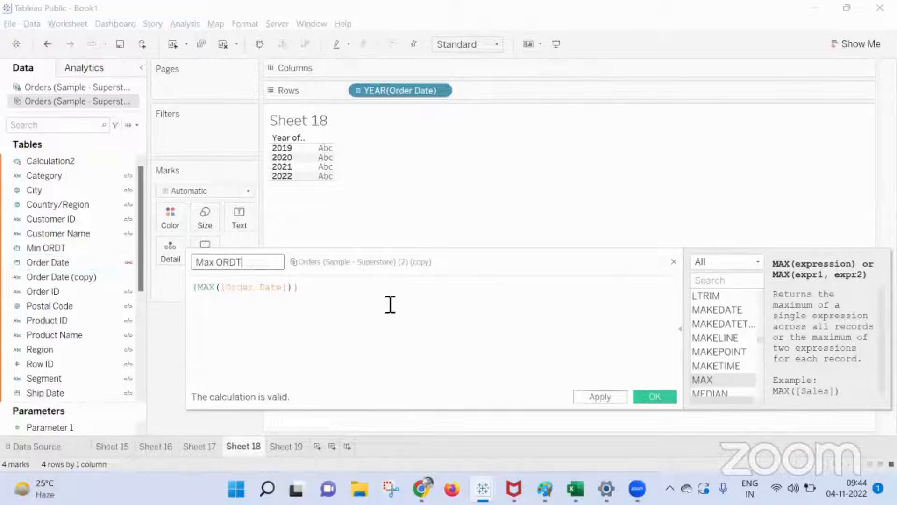
{"action": "left_click", "coordinate": [588, 399]}
{"action": "left_click", "coordinate": [655, 407]}
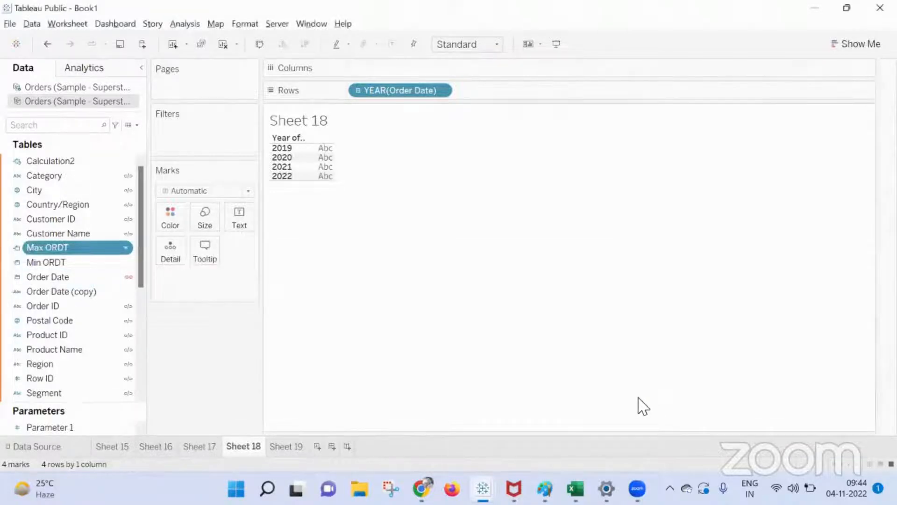
Step: Create a parameter from Max ORDT, with its list loaded when the workbook opens from Max ORDT in Orders (Sample - Superstore) (2) (copy)
{"action": "right_click", "coordinate": [70, 248]}
{"action": "mouse_move", "coordinate": [108, 139]}
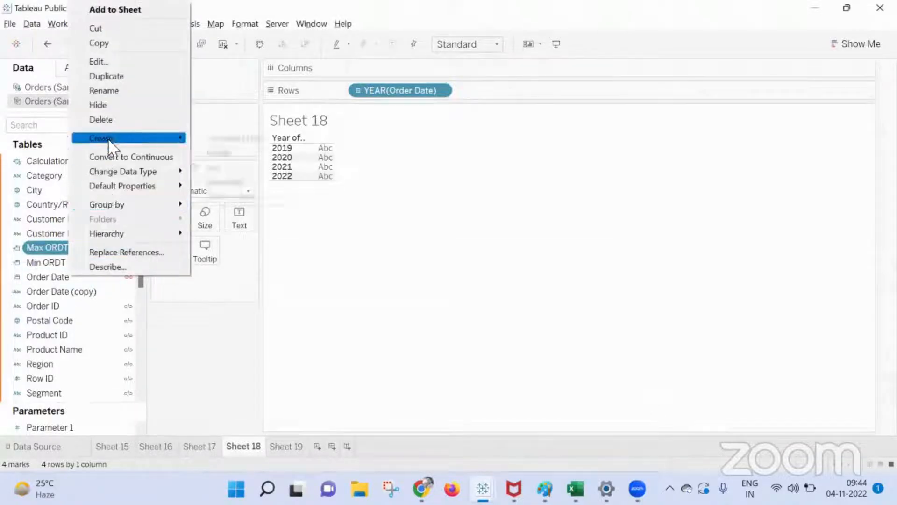
{"action": "left_click", "coordinate": [224, 181]}
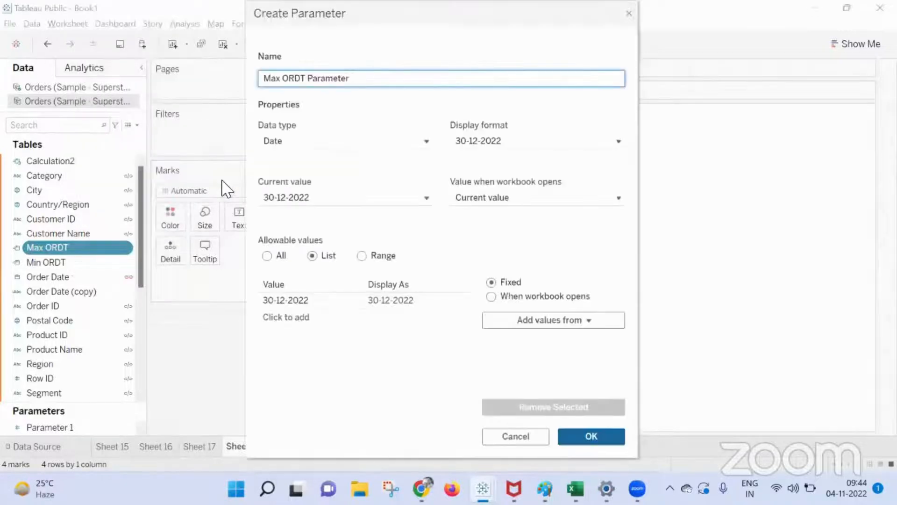
{"action": "left_click", "coordinate": [492, 296]}
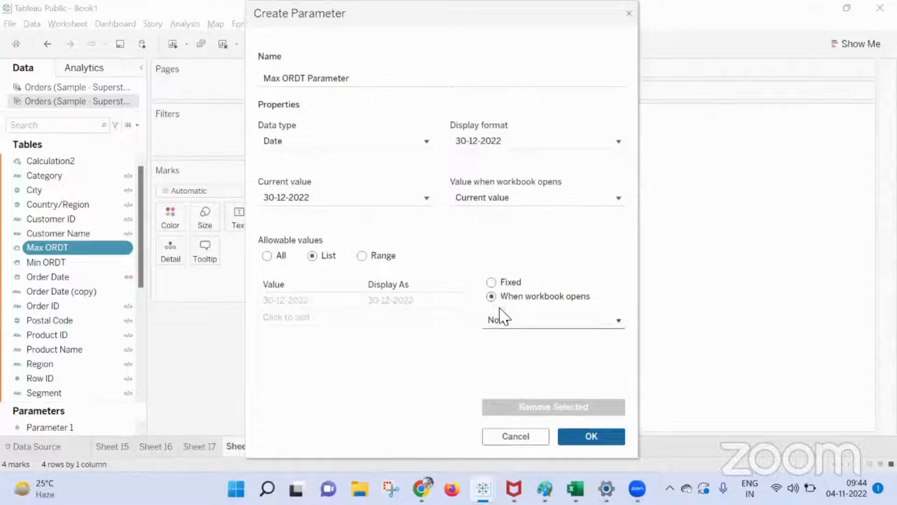
{"action": "left_click", "coordinate": [502, 319]}
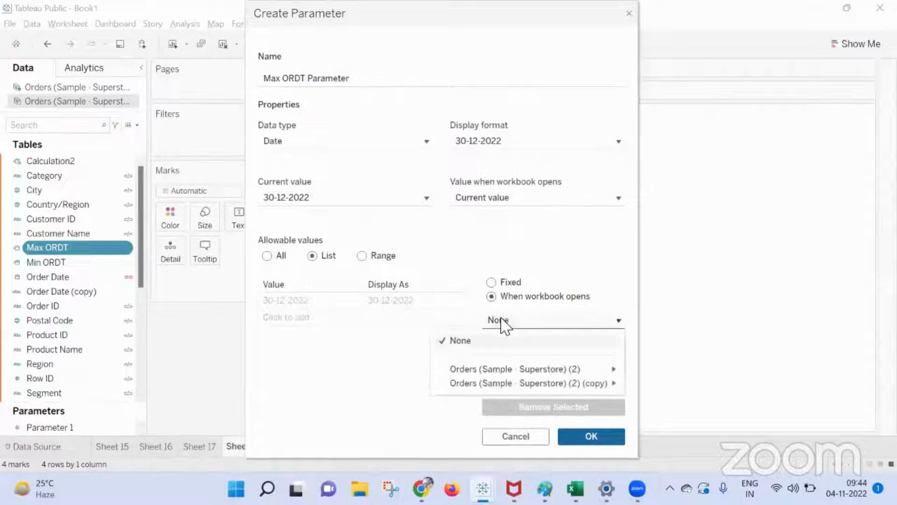
{"action": "mouse_move", "coordinate": [514, 384]}
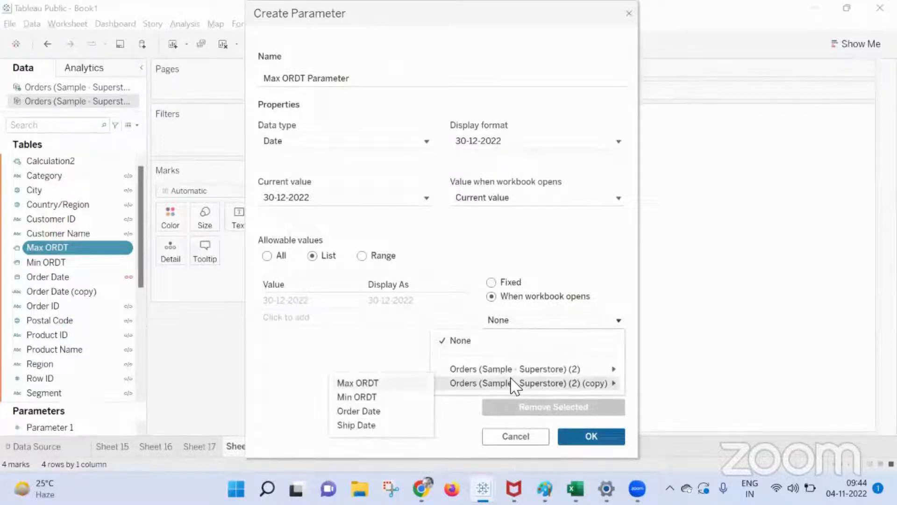
{"action": "left_click", "coordinate": [358, 383]}
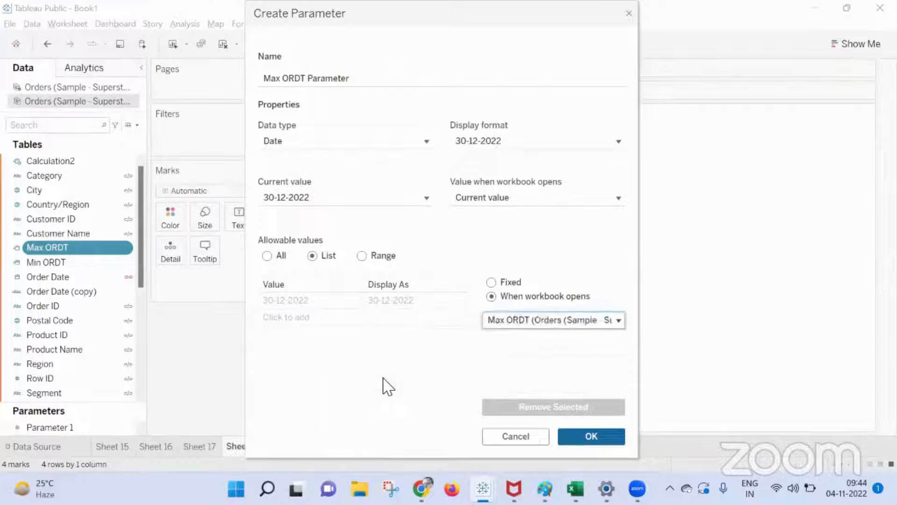
{"action": "left_click", "coordinate": [591, 436]}
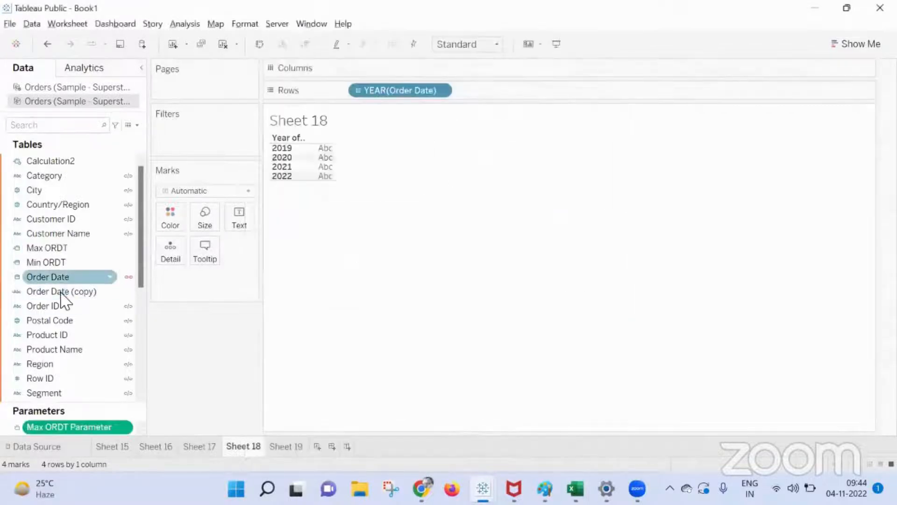
Step: Create a parameter from Min ORDT, with its list loaded when the workbook opens from Min ORDT in Orders (Sample - Superstore) (2) (copy)
{"action": "right_click", "coordinate": [53, 262]}
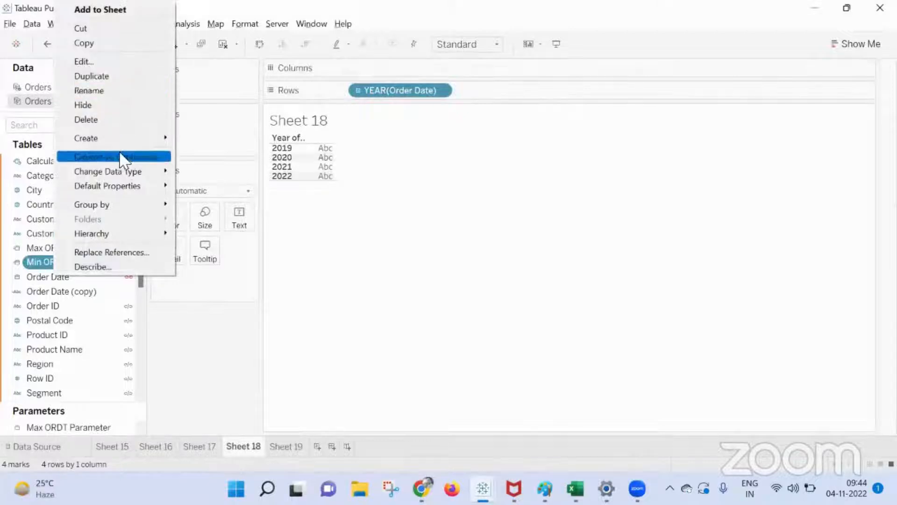
{"action": "mouse_move", "coordinate": [159, 138]}
{"action": "left_click", "coordinate": [204, 193]}
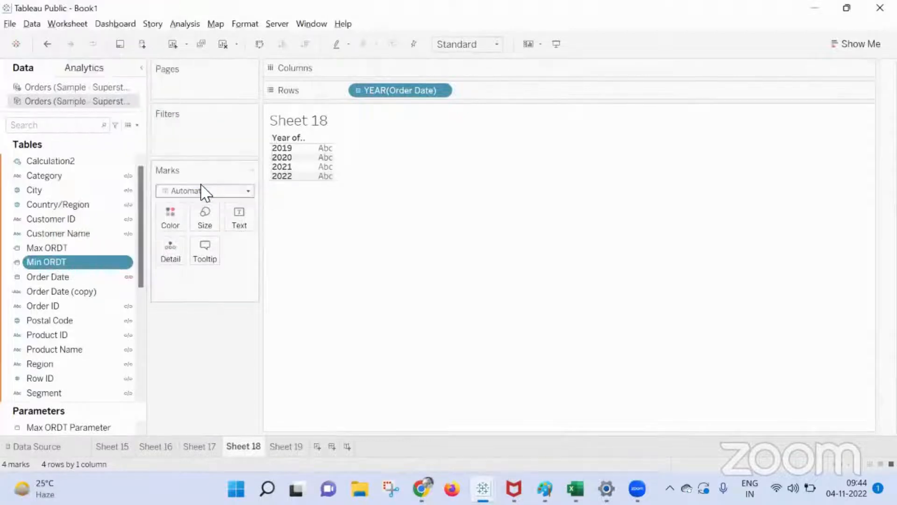
{"action": "left_click", "coordinate": [493, 297]}
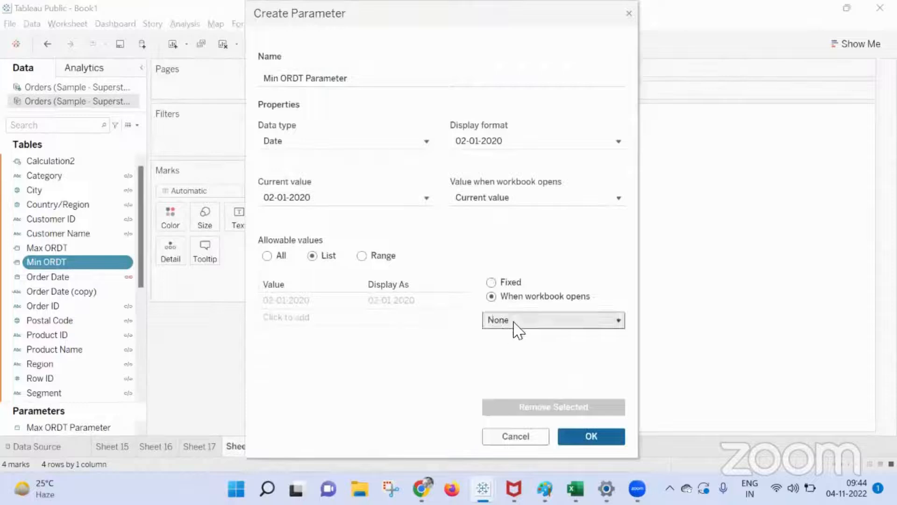
{"action": "left_click", "coordinate": [511, 322]}
{"action": "mouse_move", "coordinate": [498, 382]}
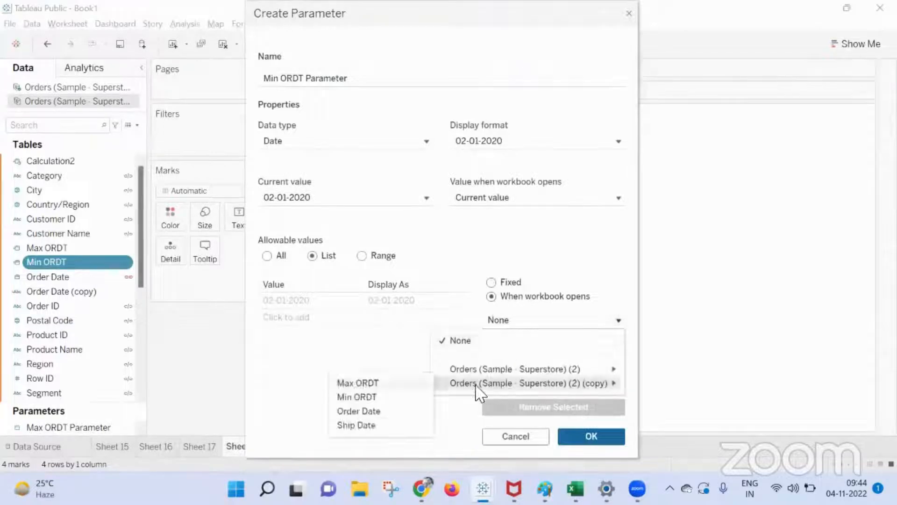
{"action": "left_click", "coordinate": [371, 398]}
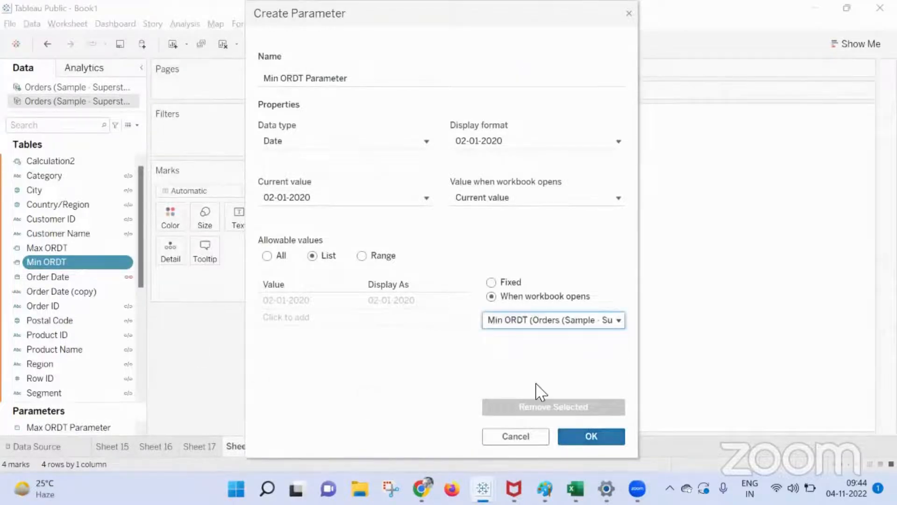
{"action": "key", "text": "Return"}
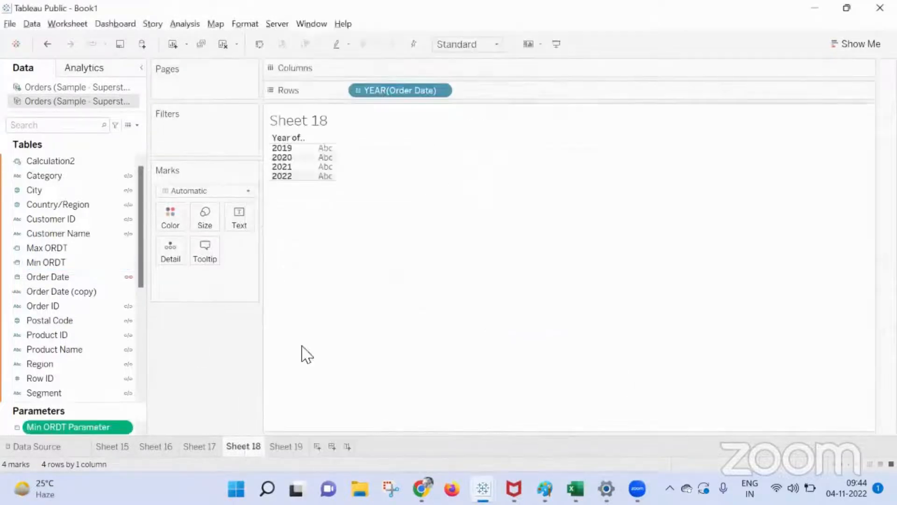
{"action": "right_click", "coordinate": [89, 110]}
{"action": "left_click", "coordinate": [123, 206]}
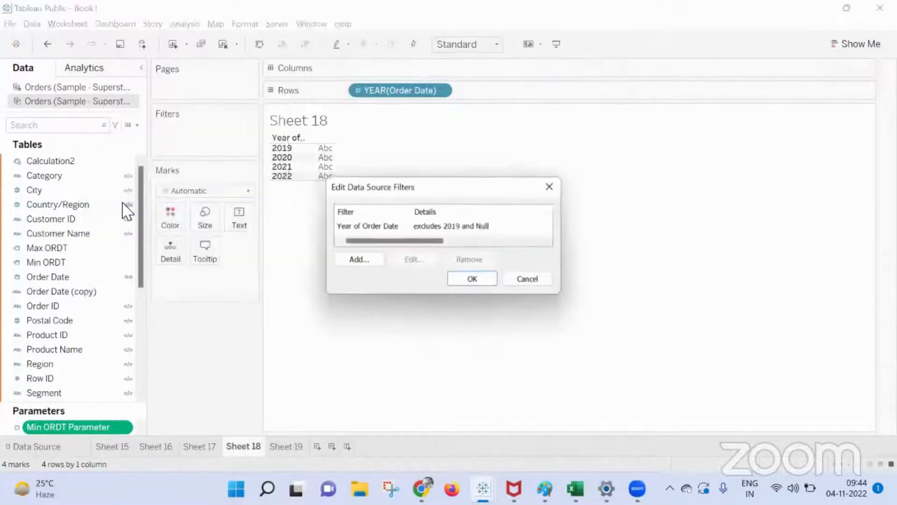
{"action": "left_click", "coordinate": [391, 226]}
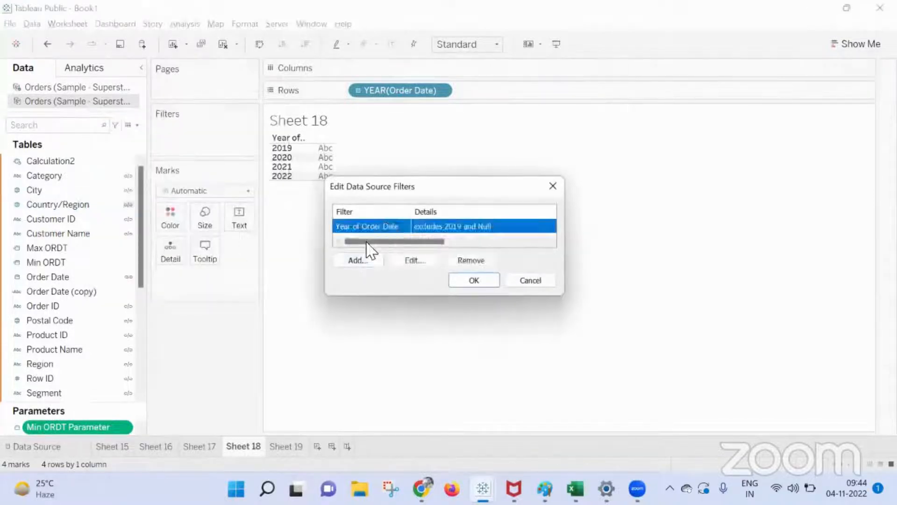
{"action": "left_click", "coordinate": [364, 260]}
{"action": "left_click", "coordinate": [333, 176]}
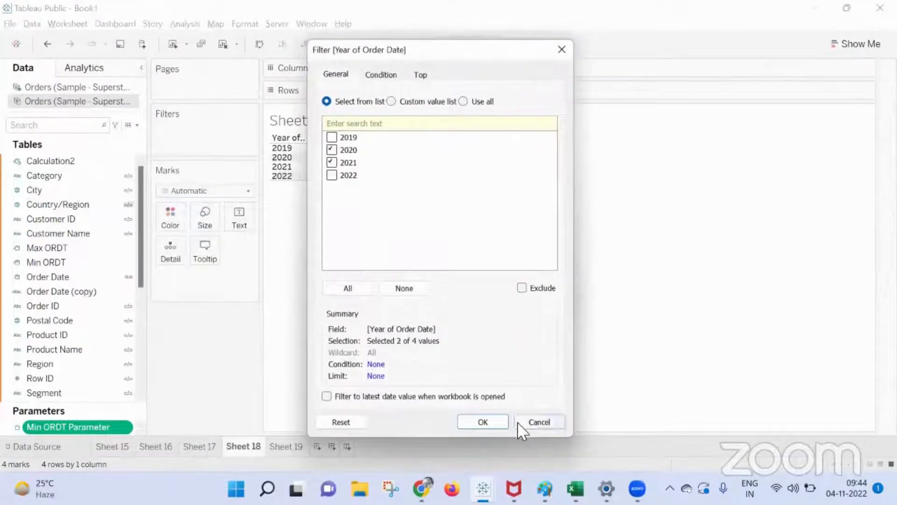
{"action": "left_click", "coordinate": [545, 421]}
{"action": "left_click", "coordinate": [475, 281]}
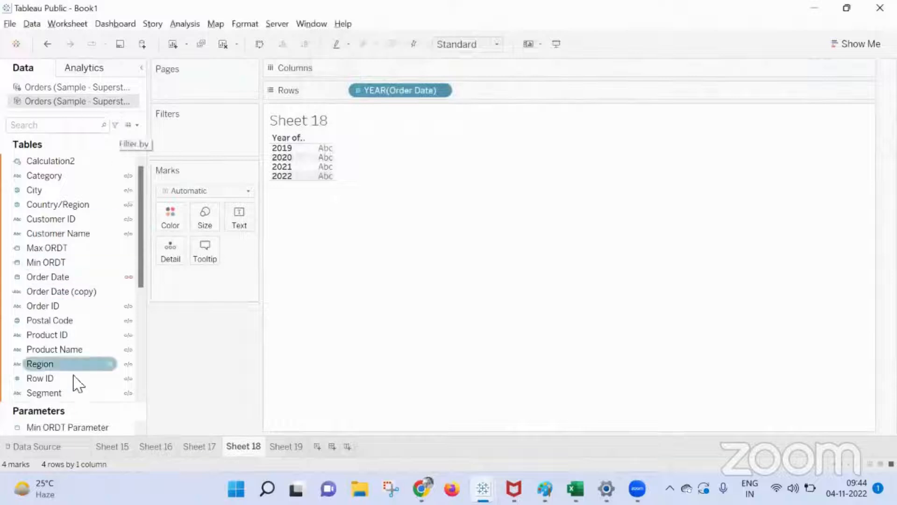
Step: Create a calculated field in the first Orders source with the formula [Order Date] >= [Min ORDT Parameter] and save it
{"action": "scroll", "coordinate": [77, 407], "scroll_direction": "down", "scroll_amount": 2}
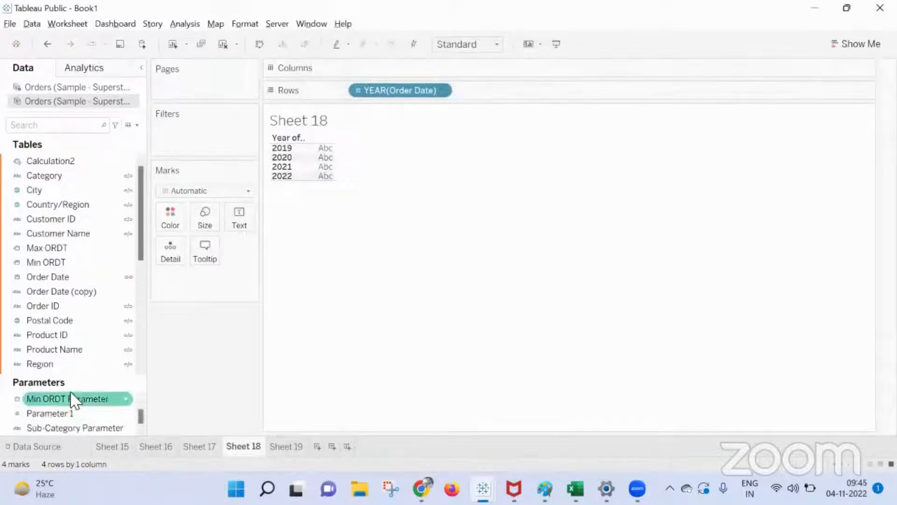
{"action": "left_click_drag", "start_coordinate": [74, 379], "coordinate": [81, 353]}
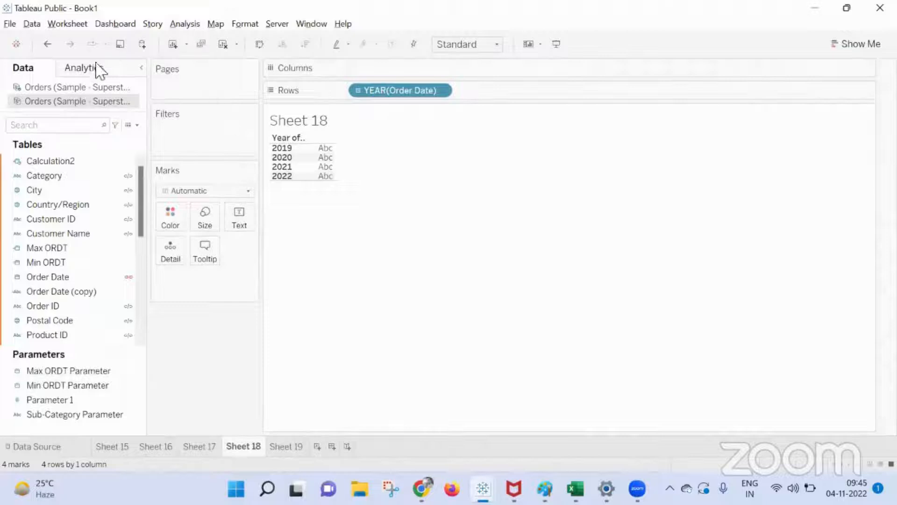
{"action": "left_click", "coordinate": [67, 91]}
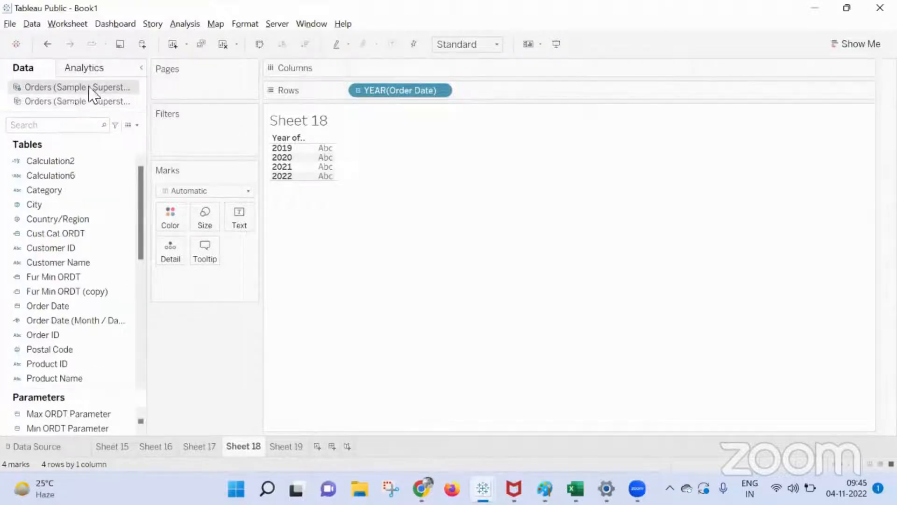
{"action": "left_click", "coordinate": [185, 26]}
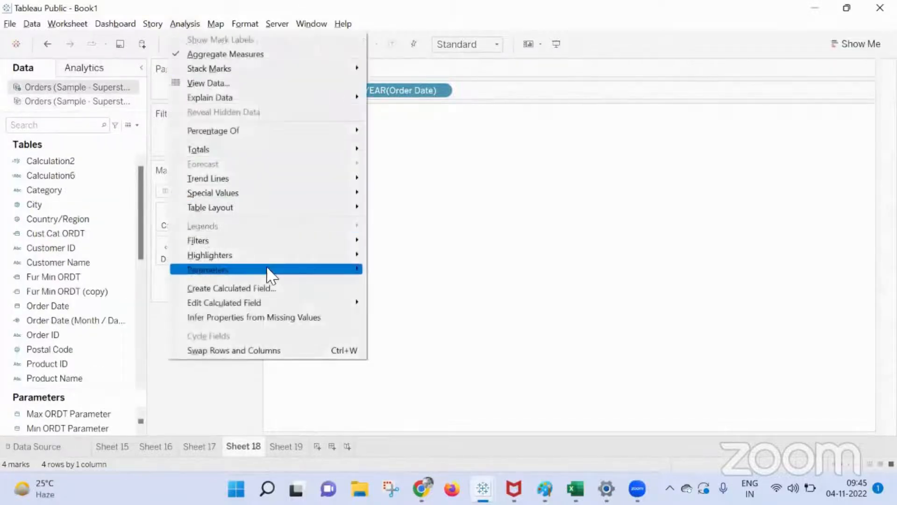
{"action": "left_click", "coordinate": [274, 287]}
{"action": "left_click", "coordinate": [503, 335]}
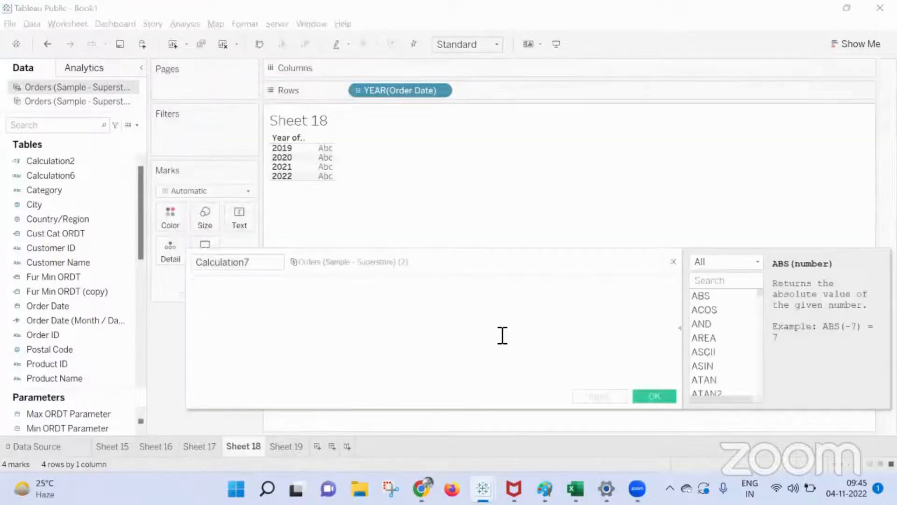
{"action": "type", "text": "Ord"}
{"action": "key", "text": "Return"}
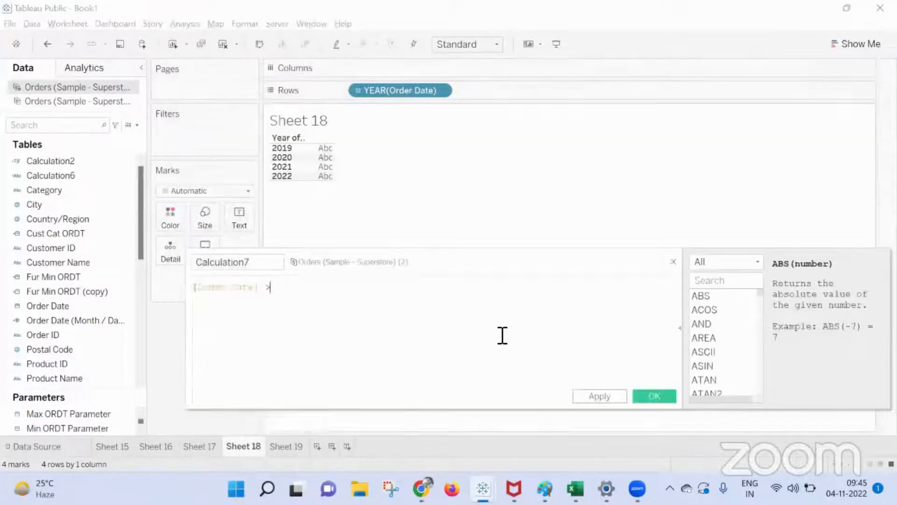
{"action": "type", "text": ">= Min"}
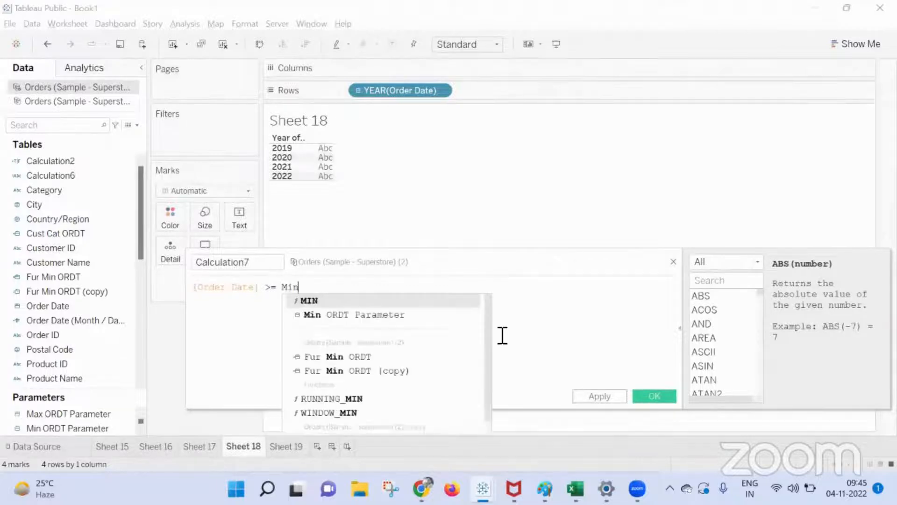
{"action": "key", "text": "Down"}
{"action": "key", "text": "Return"}
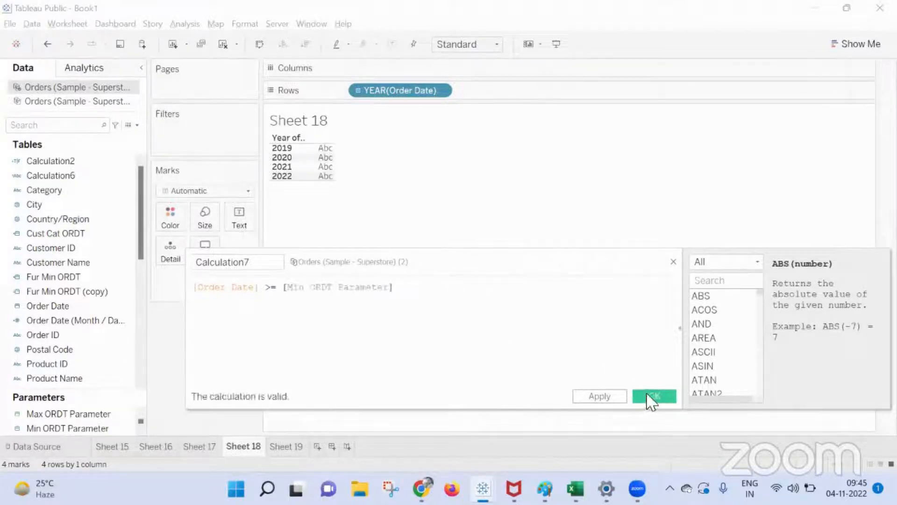
{"action": "left_click", "coordinate": [654, 396]}
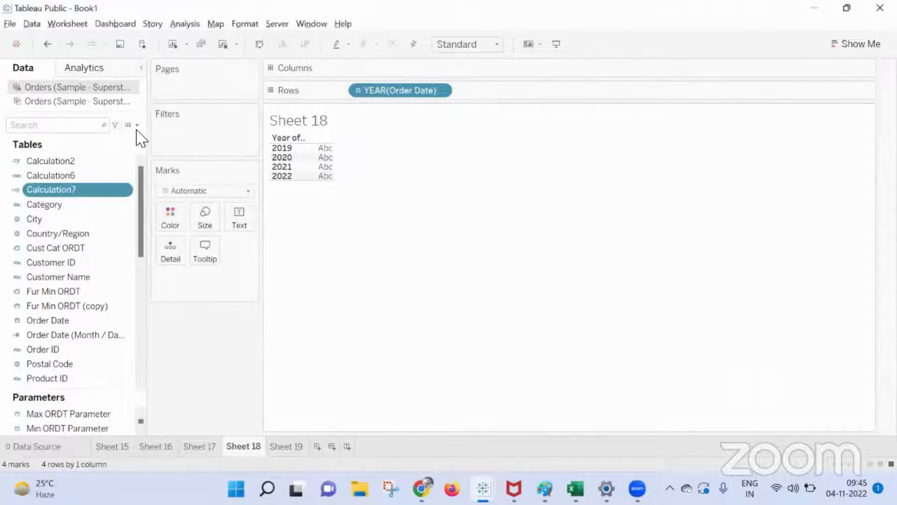
Step: Create another calculated field in the first Orders source with the formula [Order Date] <= [Max ORDT Parameter] and save it
{"action": "left_click", "coordinate": [137, 125]}
{"action": "left_click", "coordinate": [121, 137]}
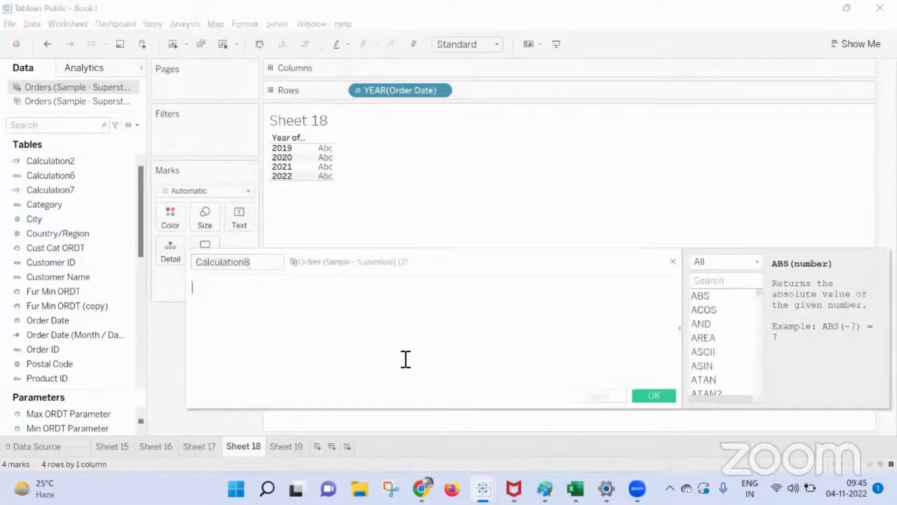
{"action": "type", "text": "Ord"}
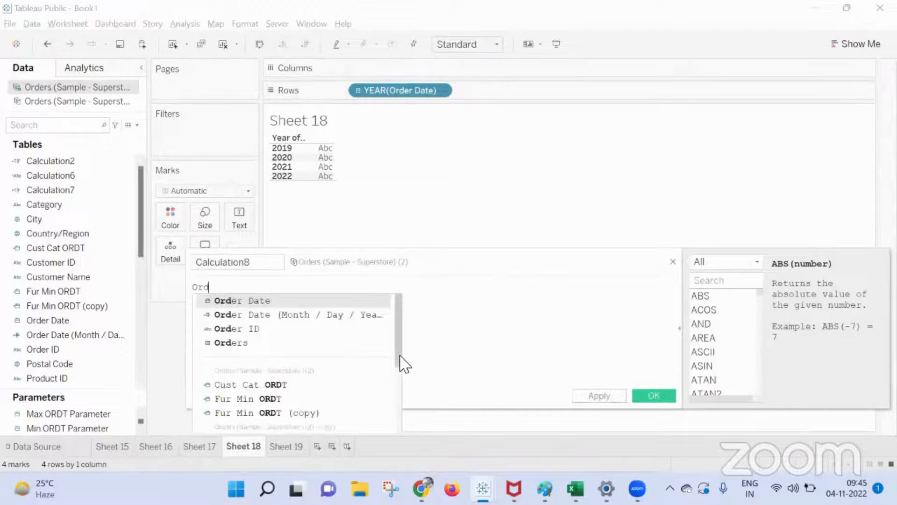
{"action": "key", "text": "Return"}
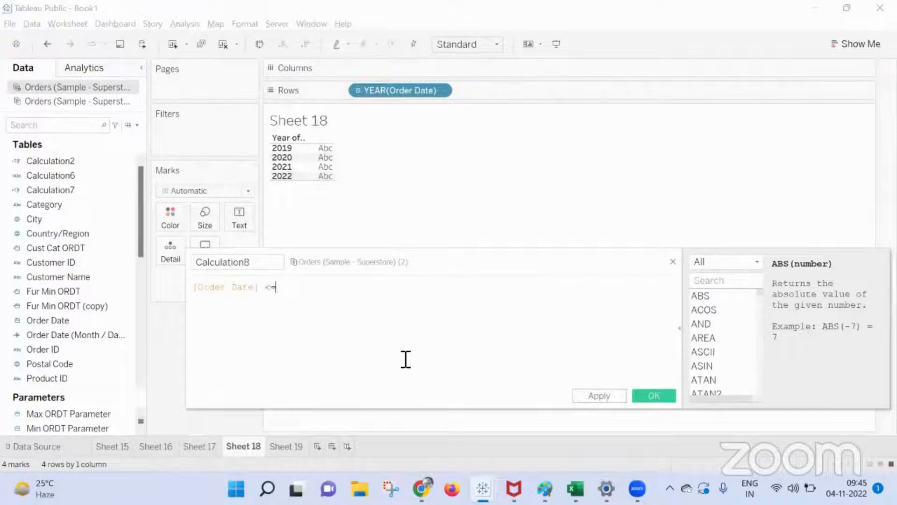
{"action": "type", "text": "Max"}
{"action": "key", "text": "Return"}
{"action": "key", "text": "BackSpace"}
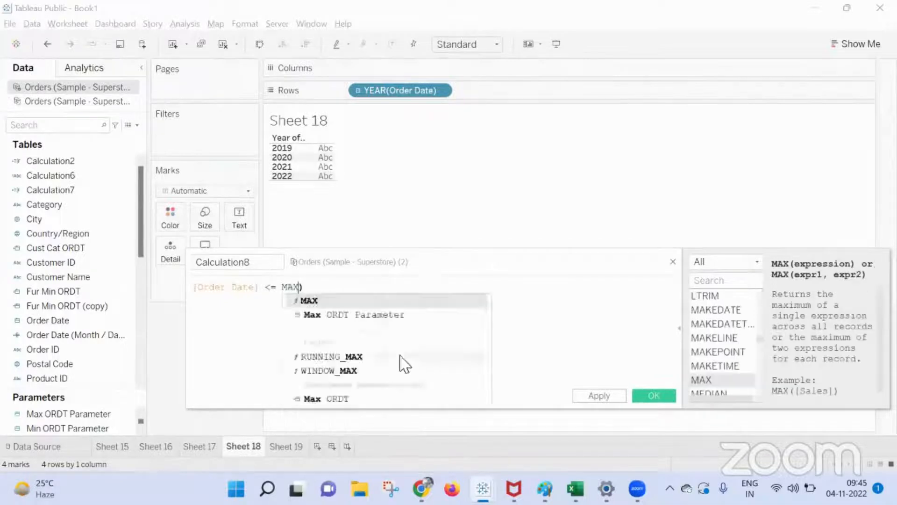
{"action": "key", "text": "Delete"}
{"action": "key", "text": "Down"}
{"action": "key", "text": "Return"}
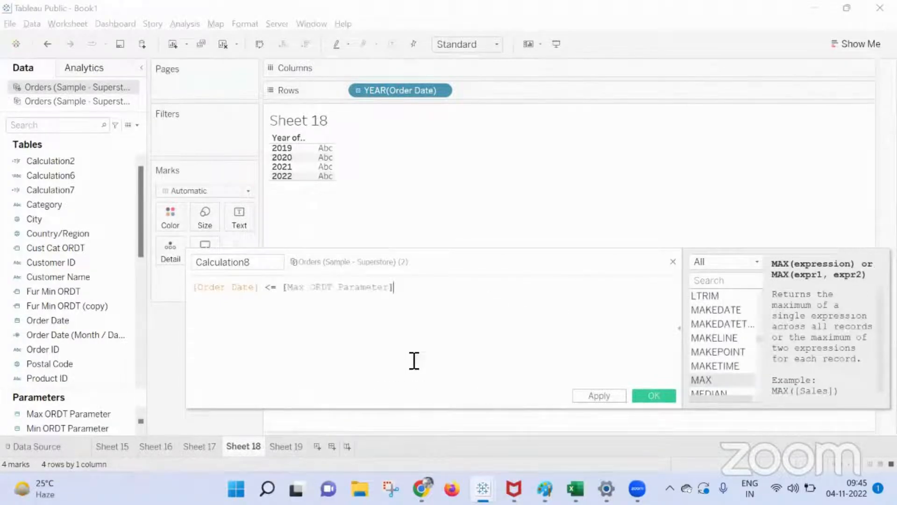
{"action": "left_click", "coordinate": [652, 395]}
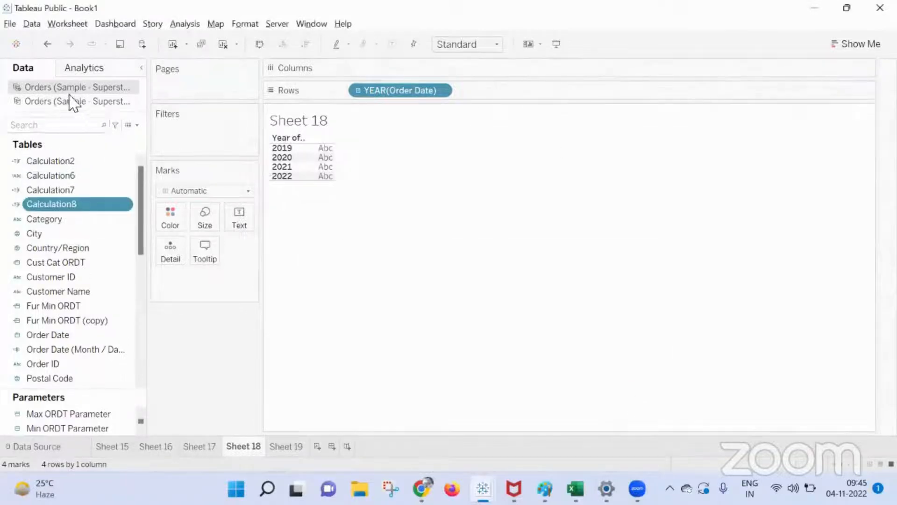
Step: Add a data source filter to the first Orders source on Calculation7, keeping only True
{"action": "right_click", "coordinate": [86, 90]}
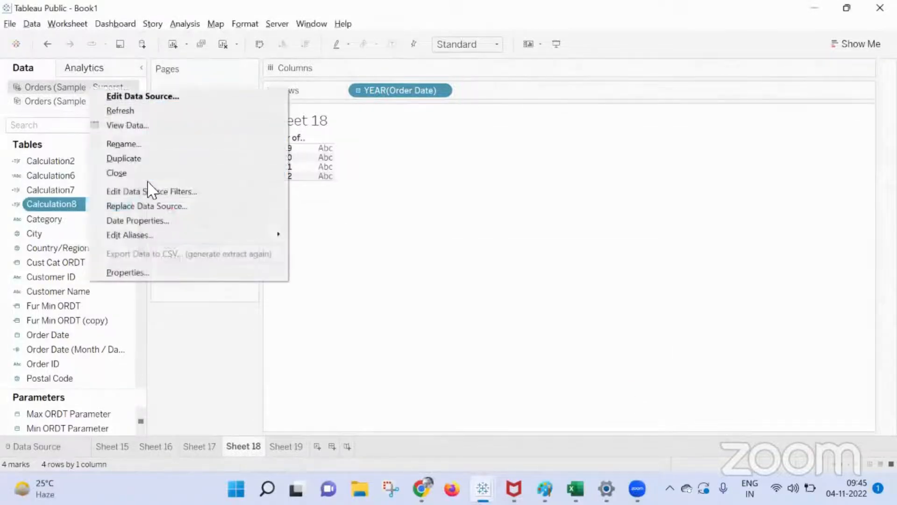
{"action": "left_click", "coordinate": [146, 190]}
{"action": "left_click", "coordinate": [358, 260]}
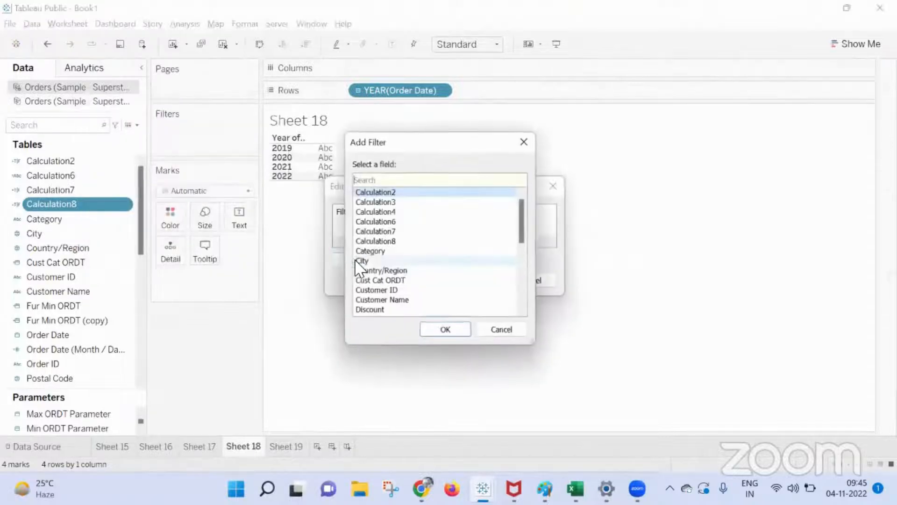
{"action": "left_click", "coordinate": [455, 328]}
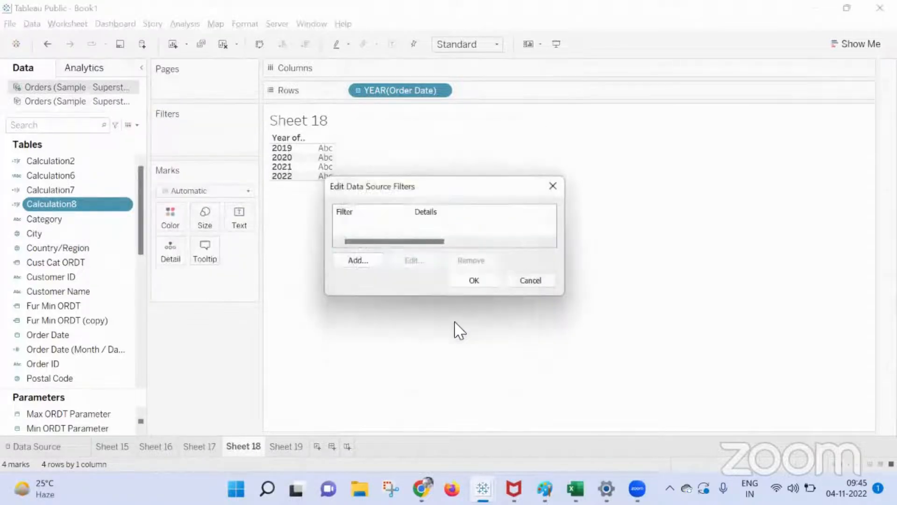
{"action": "left_click", "coordinate": [332, 157]}
{"action": "left_click", "coordinate": [496, 411]}
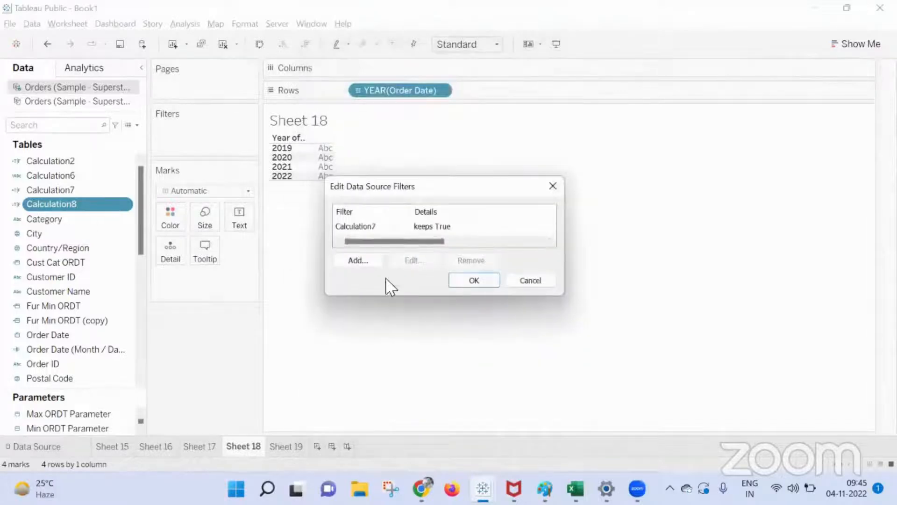
Step: Add a second data source filter on Calculation8 with True selected and apply both filters
{"action": "left_click", "coordinate": [359, 260]}
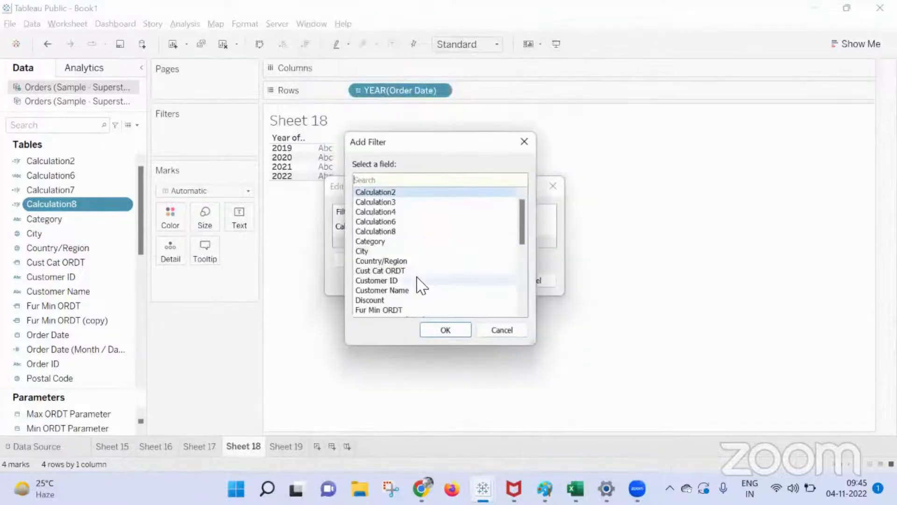
{"action": "left_click", "coordinate": [401, 232]}
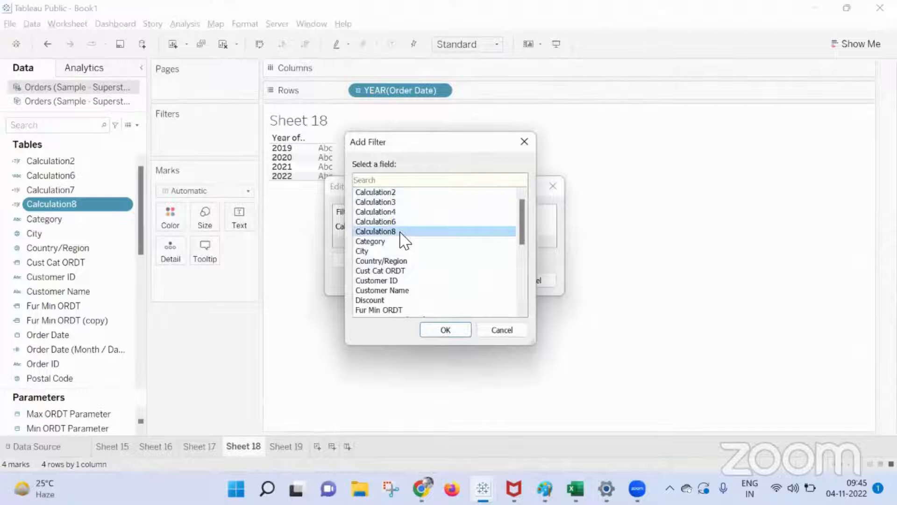
{"action": "left_click", "coordinate": [447, 331]}
{"action": "left_click", "coordinate": [333, 145]}
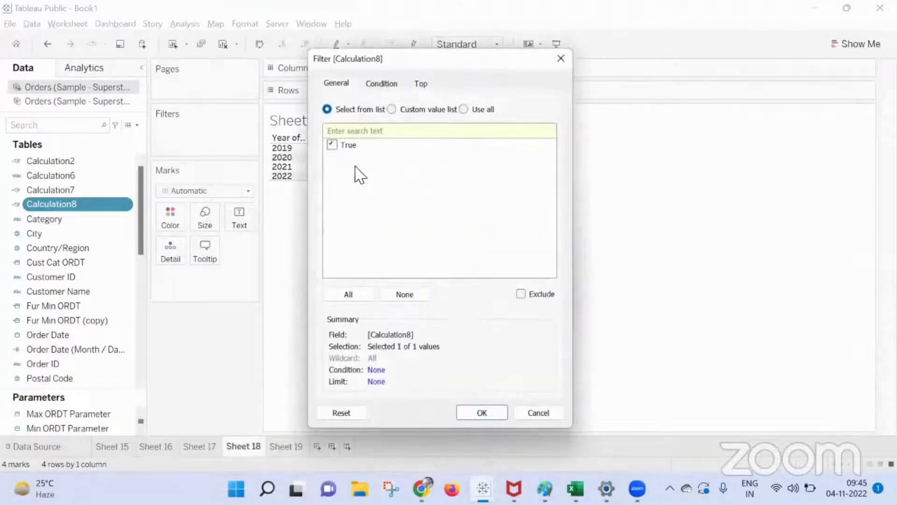
{"action": "left_click", "coordinate": [495, 410]}
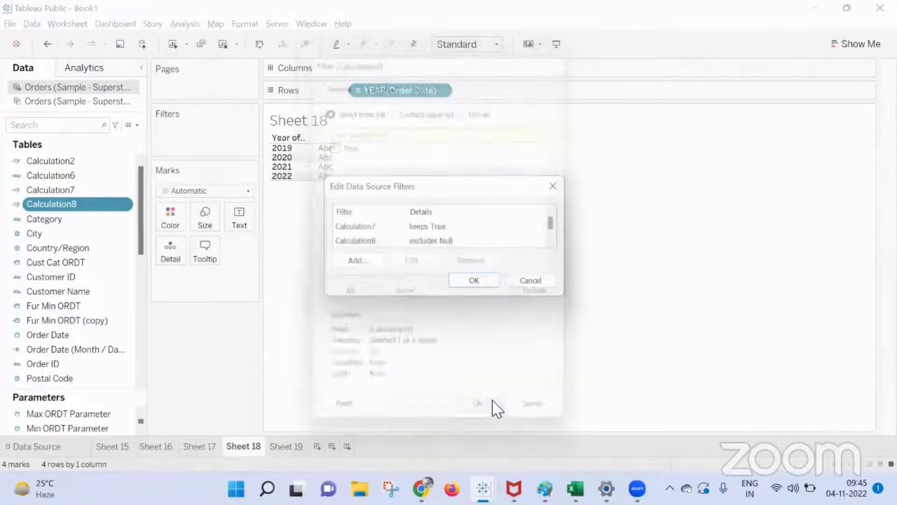
{"action": "left_click", "coordinate": [474, 280]}
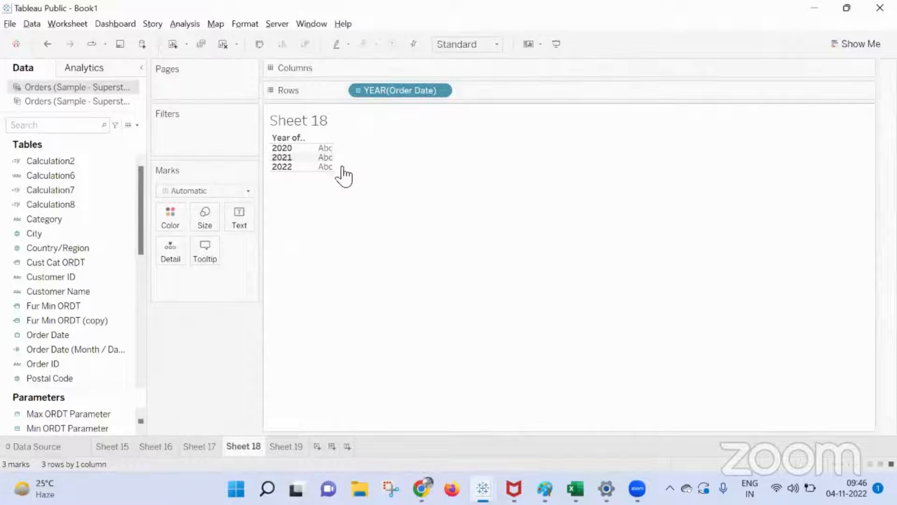
Step: Check which data source filters are set on the duplicate Orders source
{"action": "left_click", "coordinate": [85, 101]}
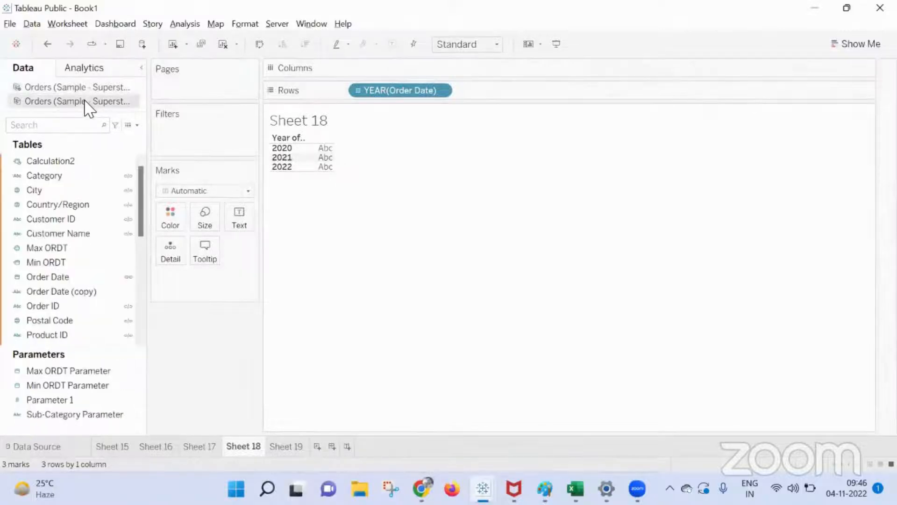
{"action": "right_click", "coordinate": [86, 101]}
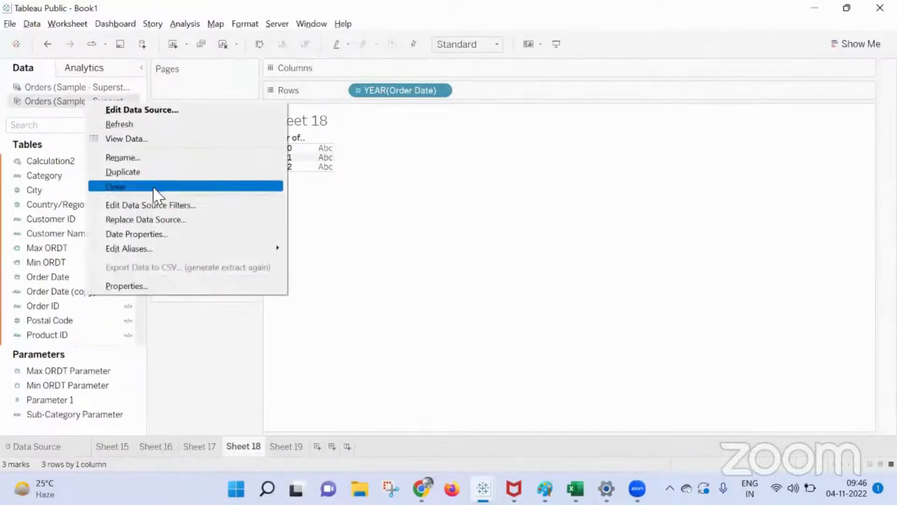
{"action": "left_click", "coordinate": [154, 205]}
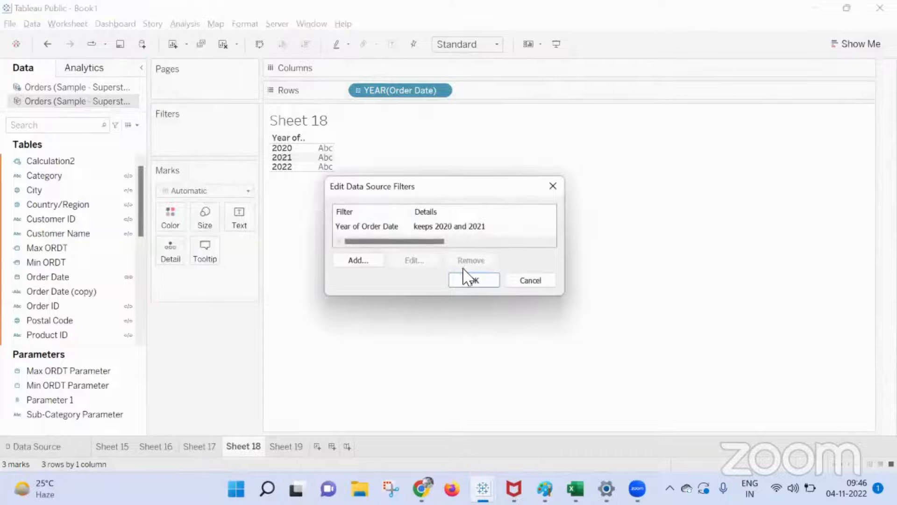
{"action": "left_click", "coordinate": [471, 280]}
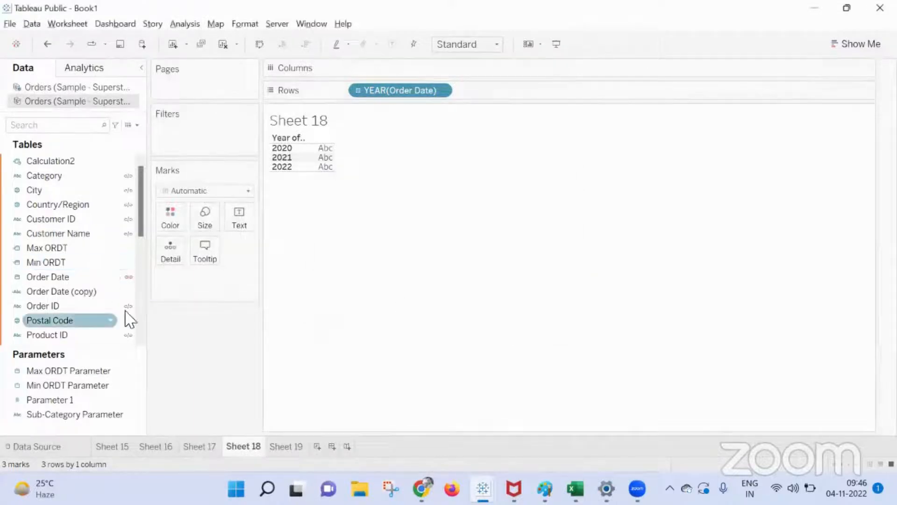
{"action": "right_click", "coordinate": [80, 374]}
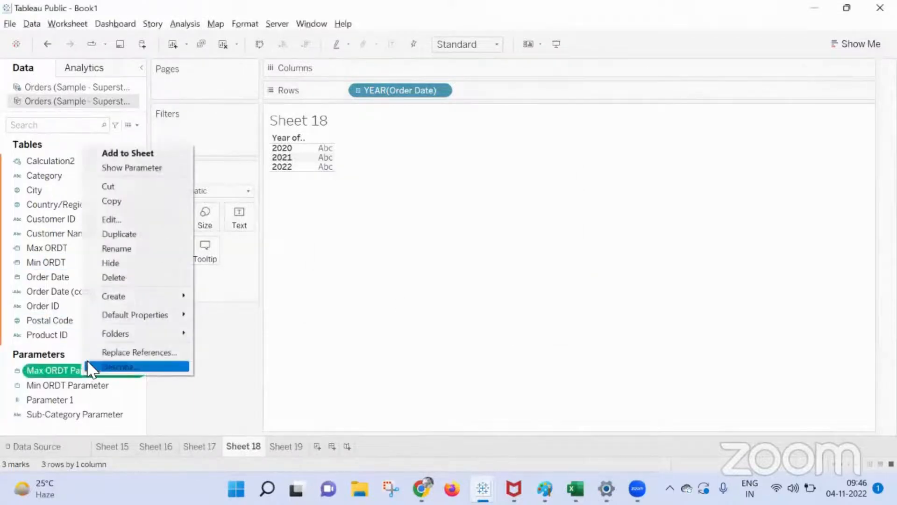
{"action": "left_click", "coordinate": [120, 221]}
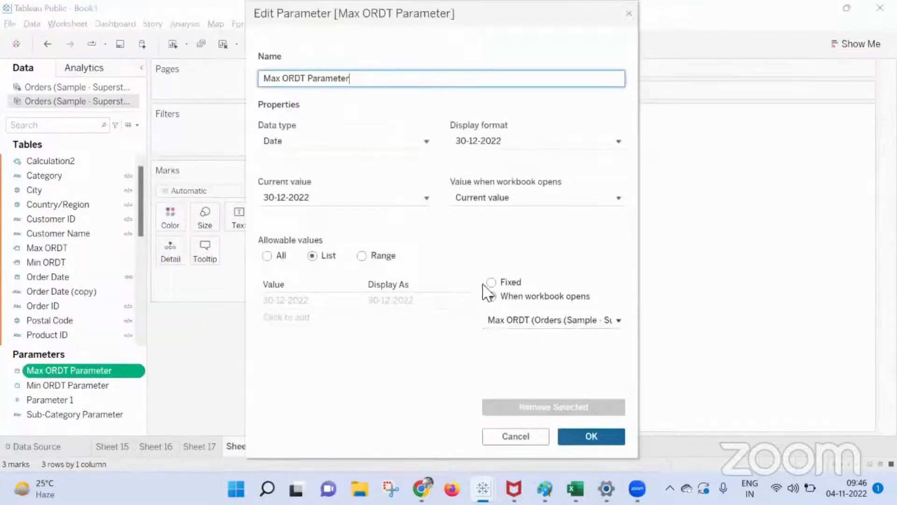
{"action": "left_click", "coordinate": [490, 283]}
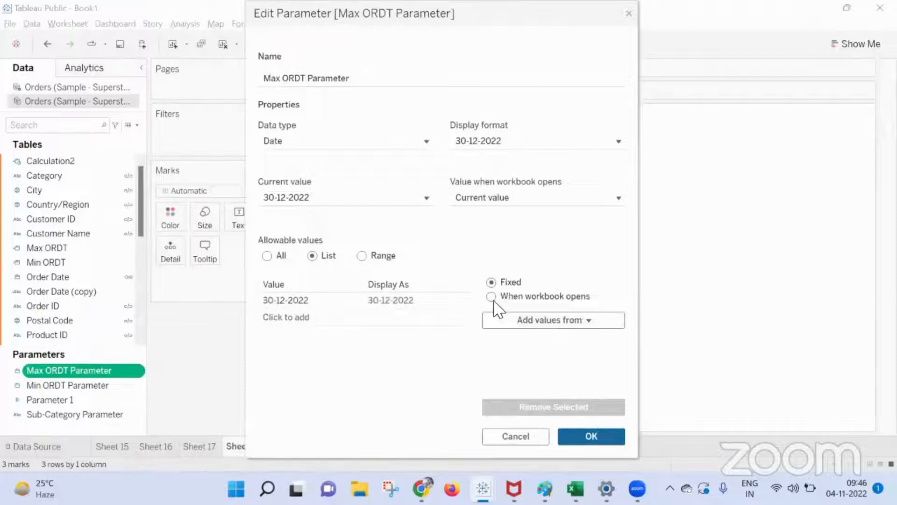
{"action": "left_click", "coordinate": [491, 296]}
{"action": "left_click", "coordinate": [505, 321]}
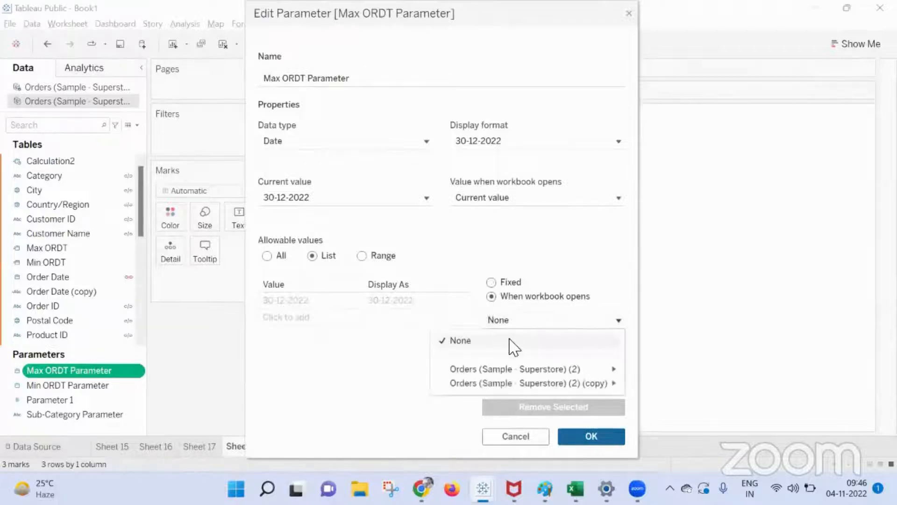
{"action": "mouse_move", "coordinate": [511, 373]}
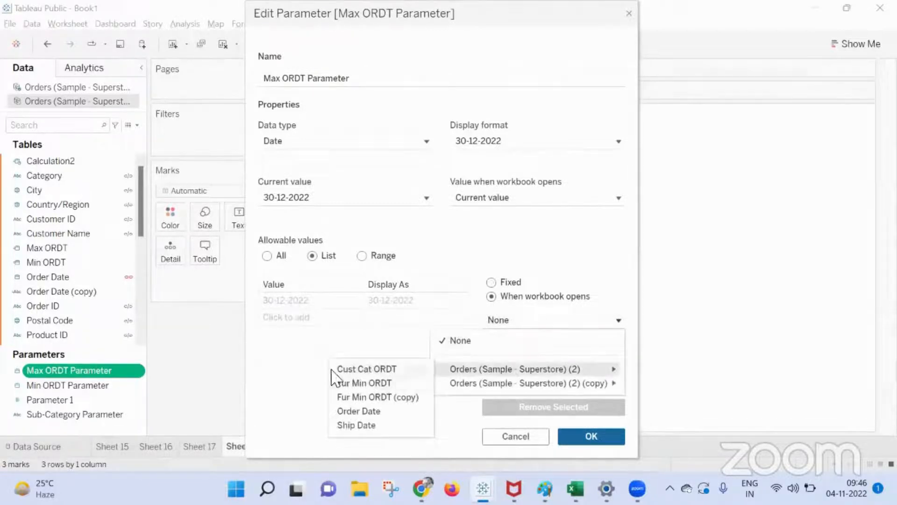
{"action": "left_click", "coordinate": [389, 307]}
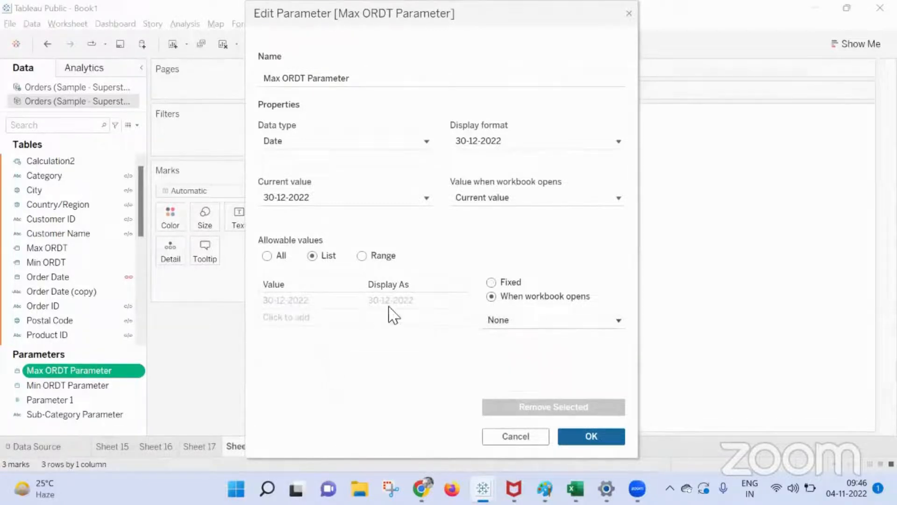
{"action": "left_click", "coordinate": [629, 14]}
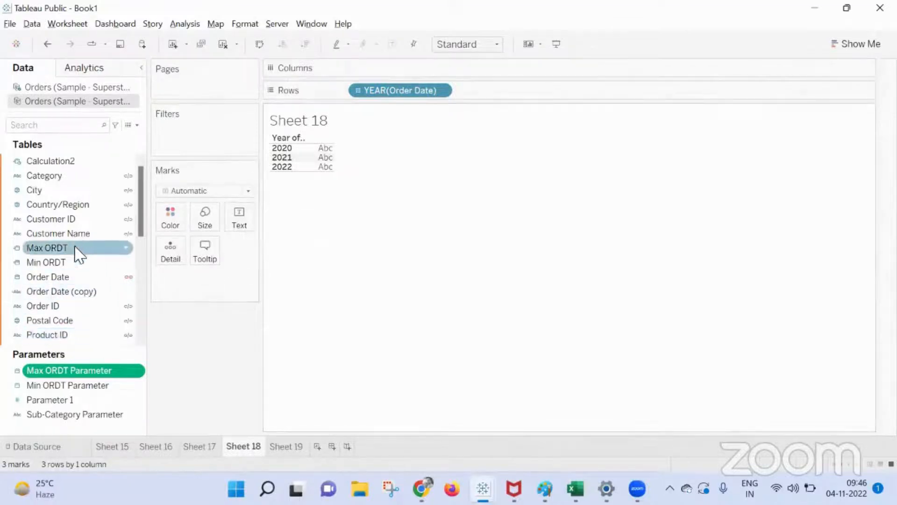
Step: Open Max ORDT Parameter for editing and clear its value list by switching allowable values to All and back to List
{"action": "scroll", "coordinate": [60, 310], "scroll_direction": "down", "scroll_amount": 5}
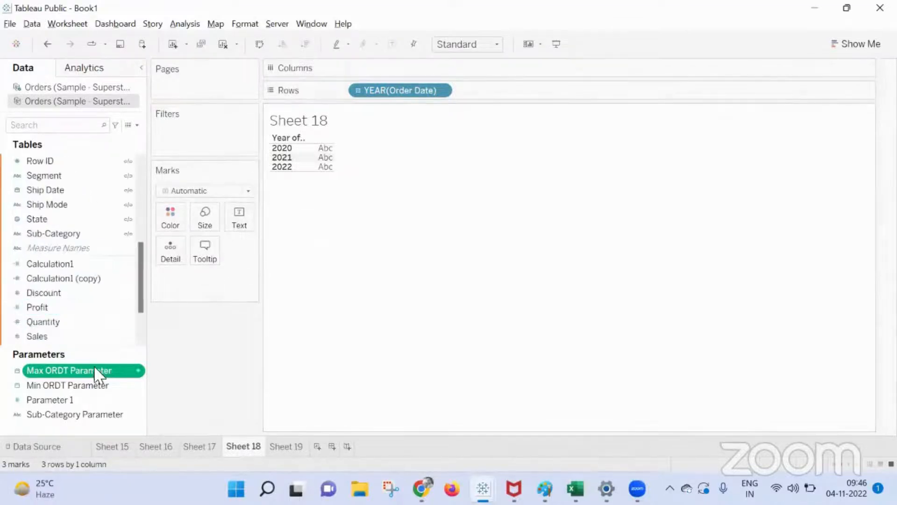
{"action": "right_click", "coordinate": [62, 369]}
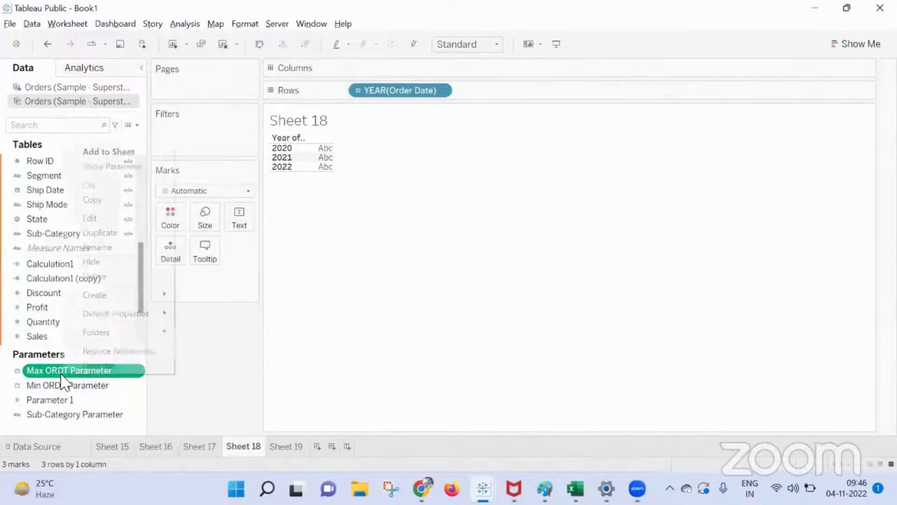
{"action": "left_click", "coordinate": [120, 221]}
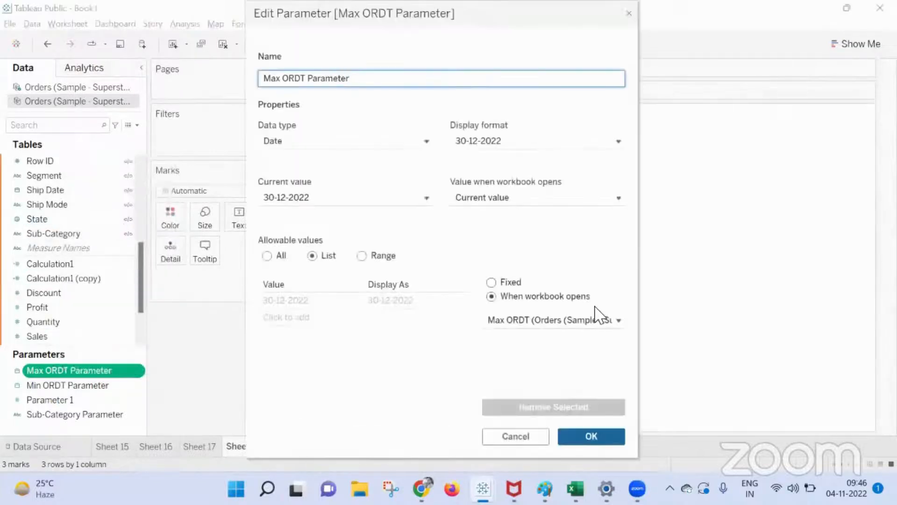
{"action": "left_click", "coordinate": [490, 283]}
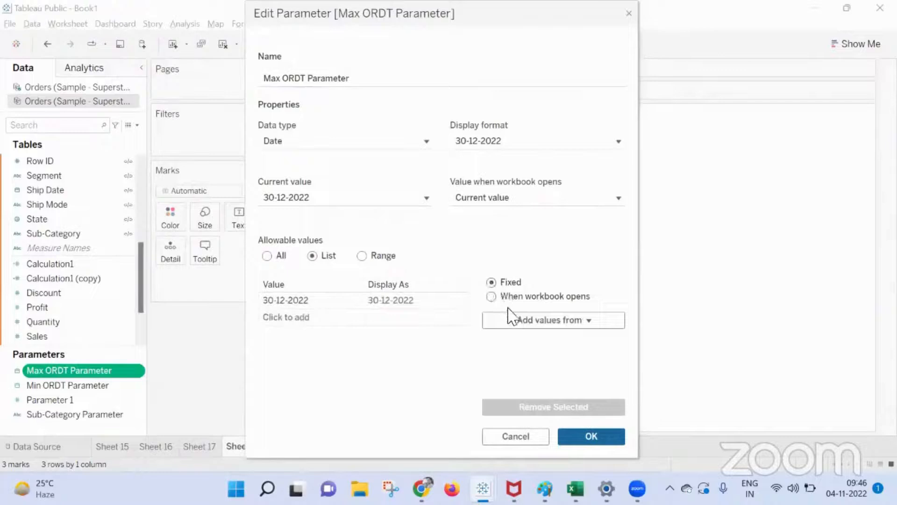
{"action": "left_click", "coordinate": [509, 323]}
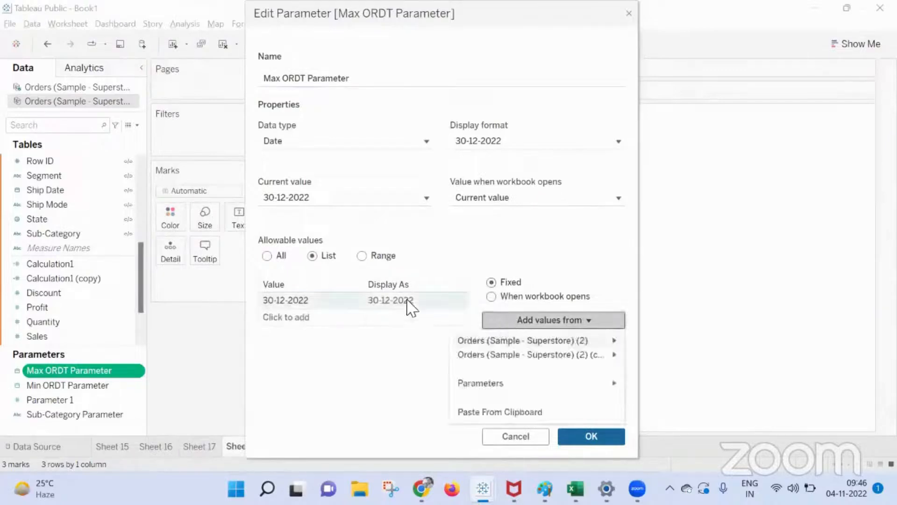
{"action": "left_click", "coordinate": [408, 304]}
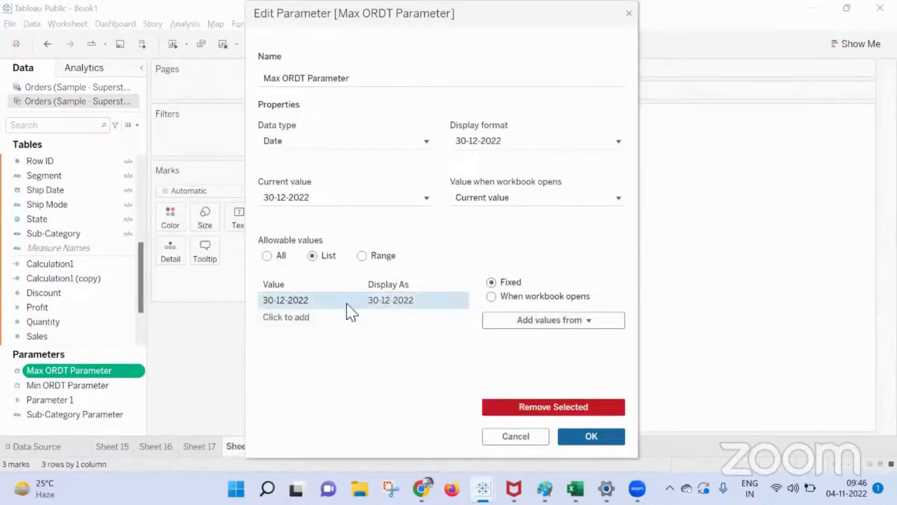
{"action": "left_click", "coordinate": [266, 255]}
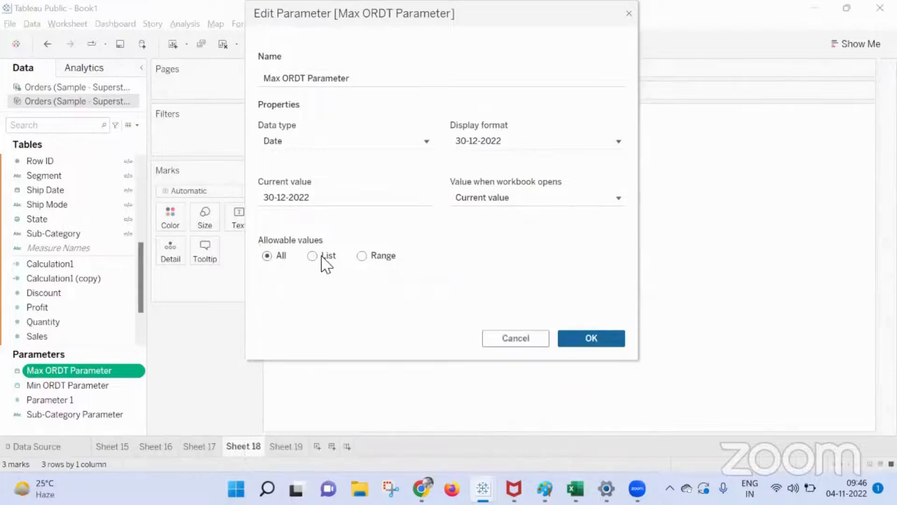
{"action": "left_click", "coordinate": [321, 257]}
Step: Load the Max ORDT Parameter list when the workbook opens from Max ORDT in Orders (Sample - Superstore) (2) (copy) and save it
{"action": "left_click", "coordinate": [491, 297]}
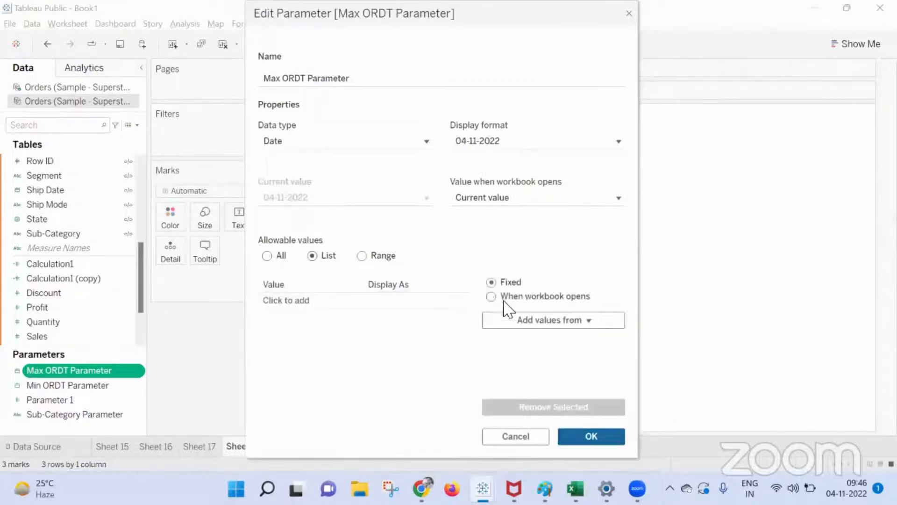
{"action": "left_click", "coordinate": [514, 322]}
{"action": "mouse_move", "coordinate": [497, 386]}
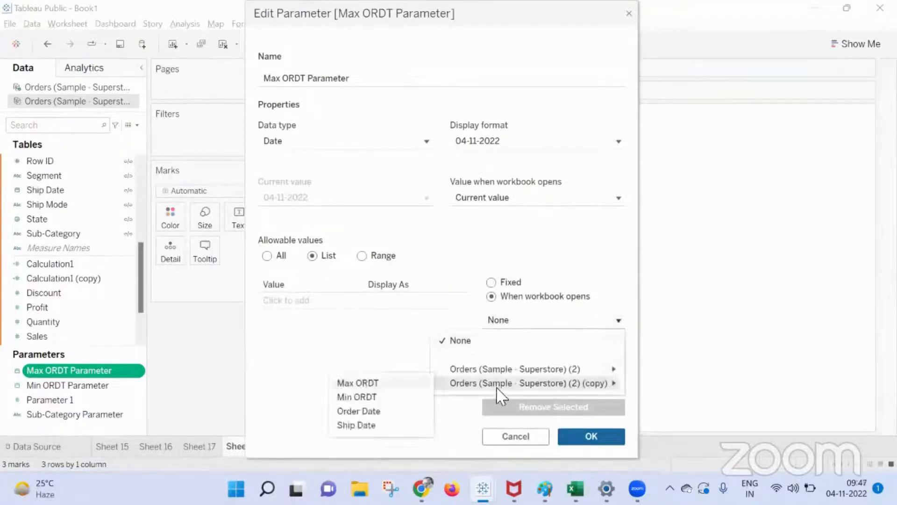
{"action": "left_click", "coordinate": [379, 384]}
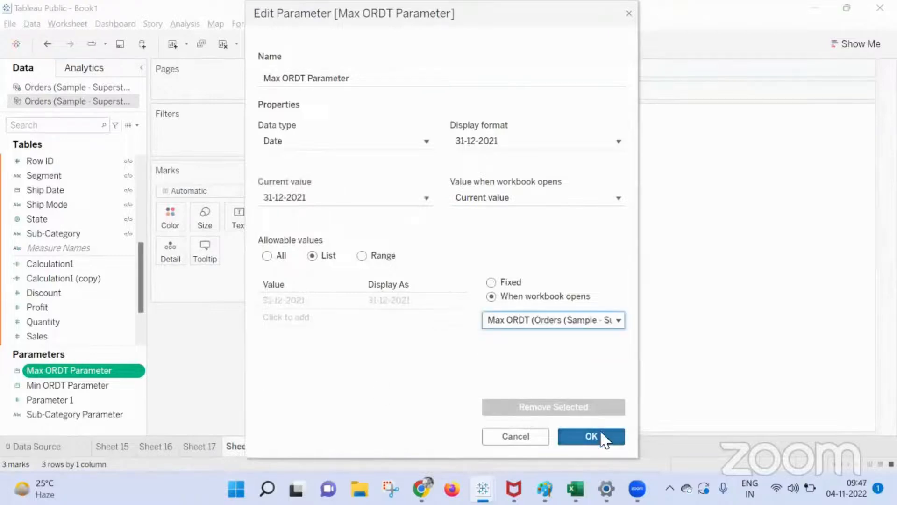
{"action": "left_click_drag", "start_coordinate": [636, 16], "coordinate": [813, 15]}
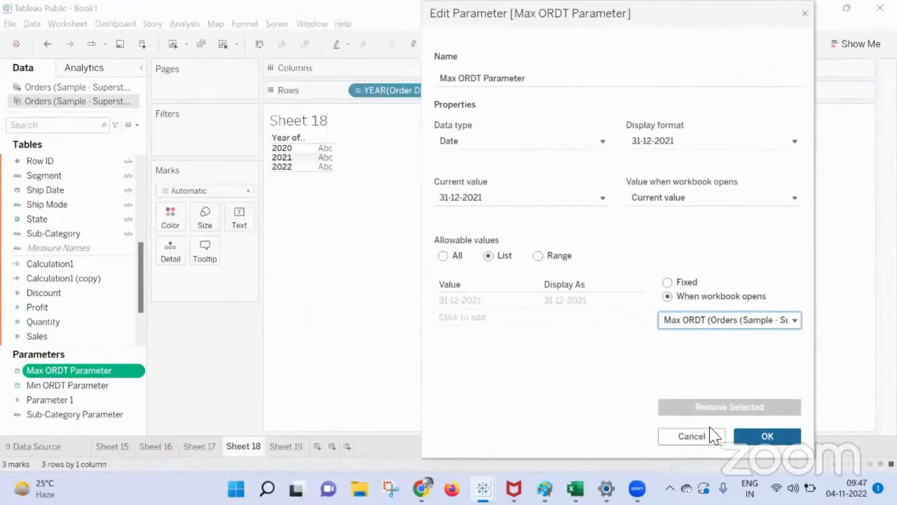
{"action": "left_click", "coordinate": [755, 437]}
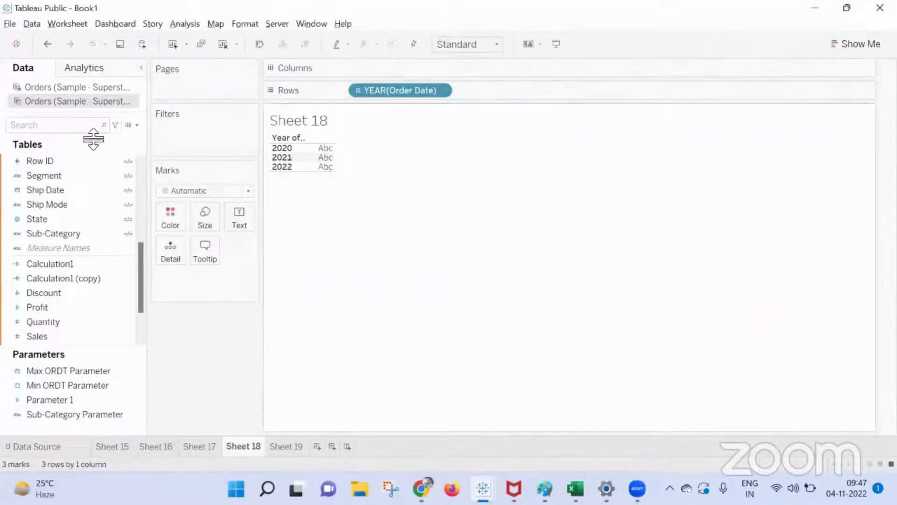
Step: Review the duplicate Orders source's data source filters again and close them without changes
{"action": "right_click", "coordinate": [91, 105]}
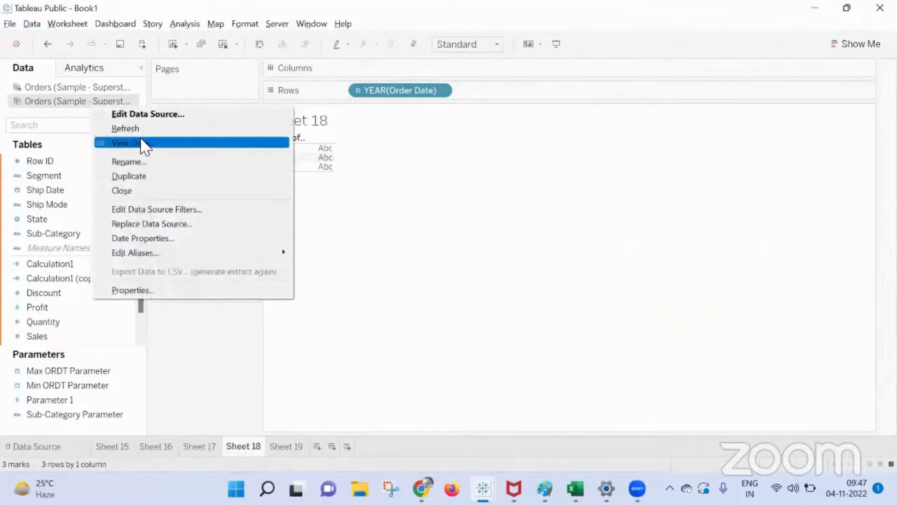
{"action": "left_click", "coordinate": [150, 209]}
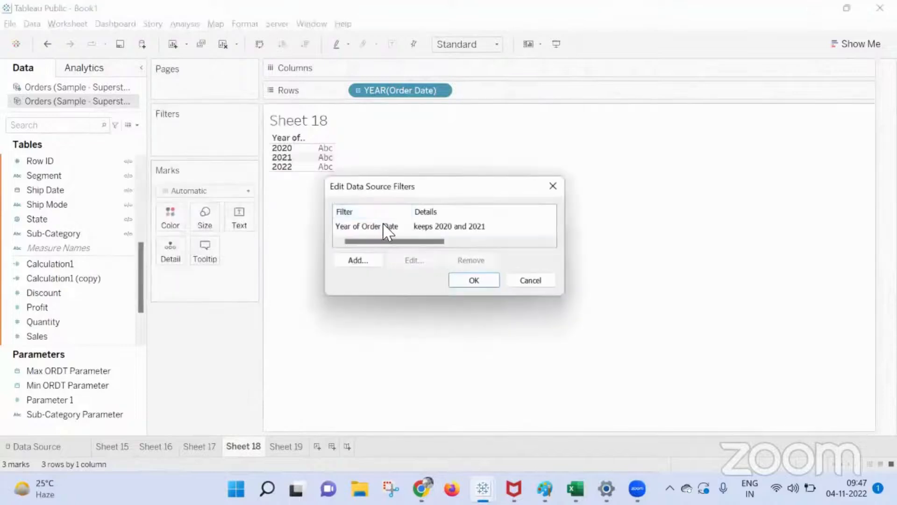
{"action": "left_click", "coordinate": [552, 187]}
Step: Edit the first Orders source's data source filters so that Calculation8 keeps only True, and apply the change
{"action": "left_click", "coordinate": [80, 88]}
{"action": "right_click", "coordinate": [91, 88]}
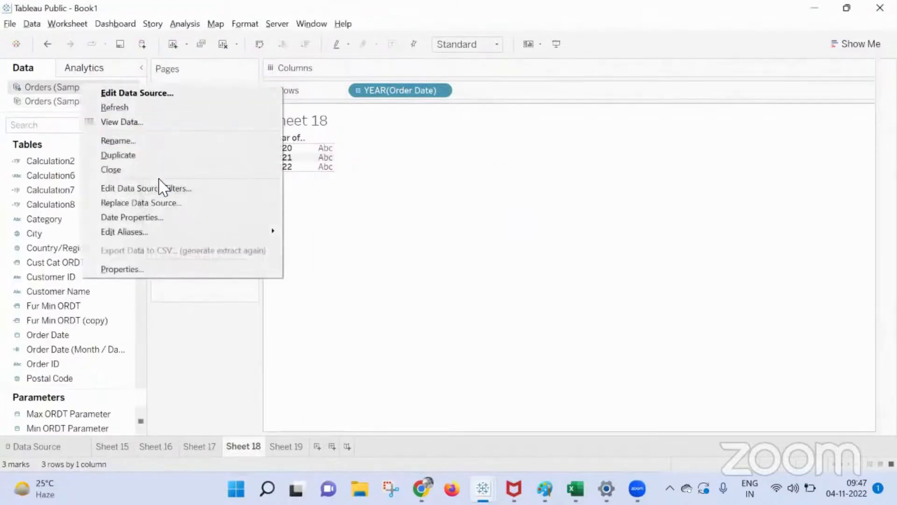
{"action": "left_click", "coordinate": [164, 188]}
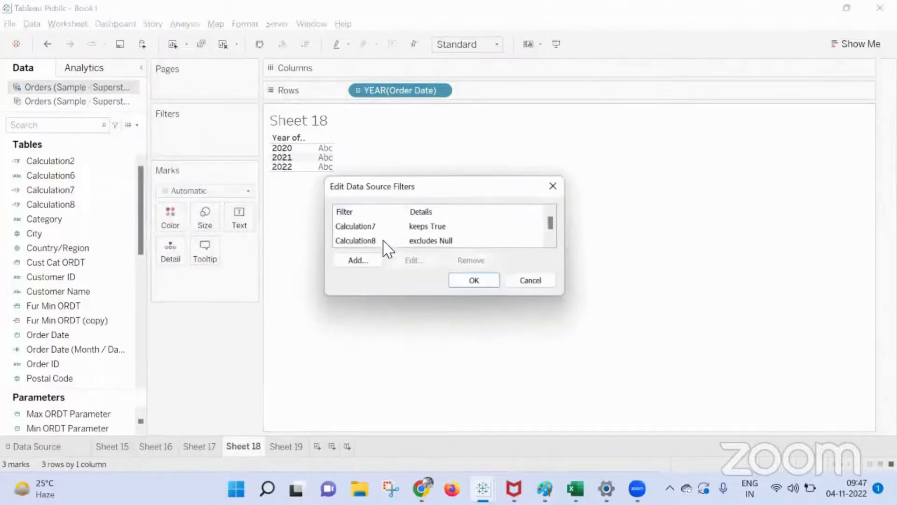
{"action": "double_click", "coordinate": [384, 241]}
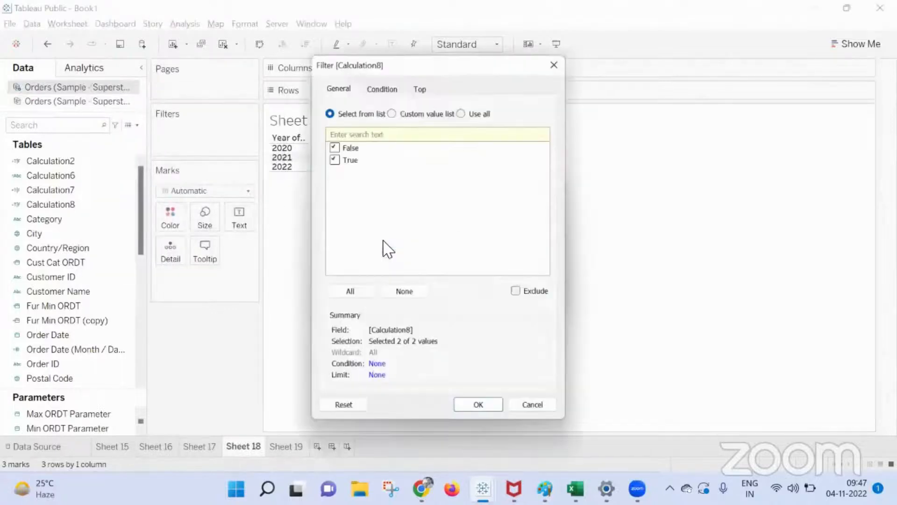
{"action": "left_click", "coordinate": [332, 145]}
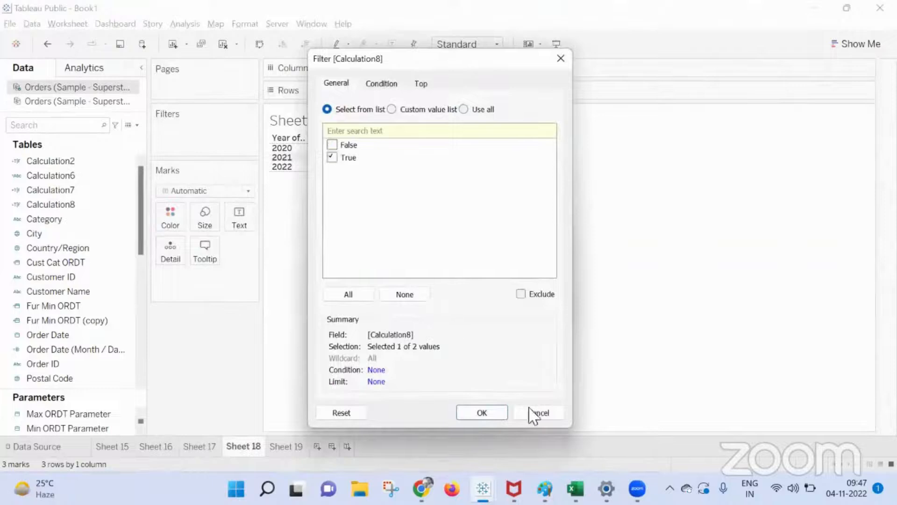
{"action": "left_click_drag", "start_coordinate": [465, 65], "coordinate": [601, 47]}
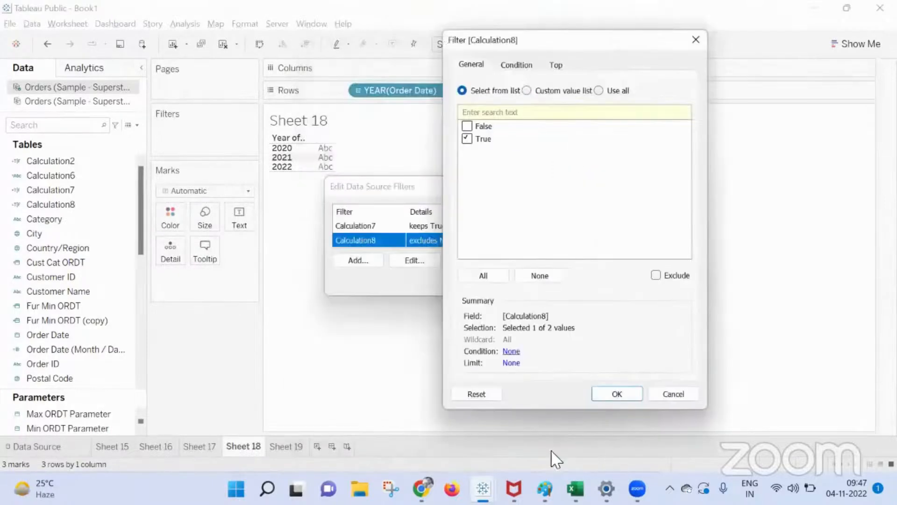
{"action": "left_click", "coordinate": [618, 394]}
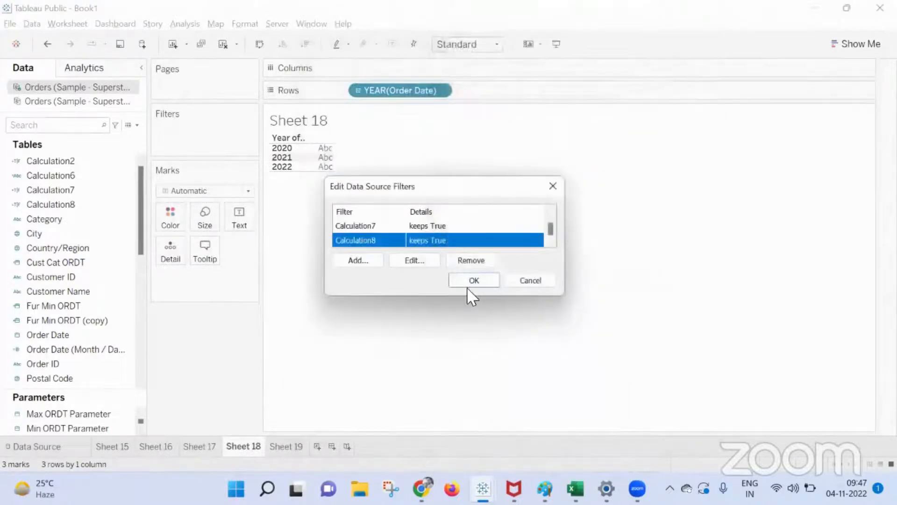
{"action": "left_click", "coordinate": [489, 281]}
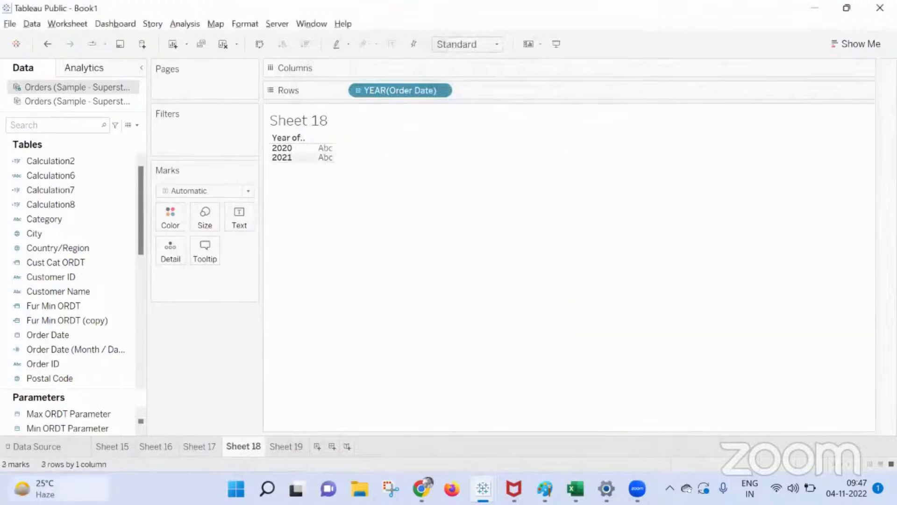
{"action": "mouse_move", "coordinate": [45, 489]}
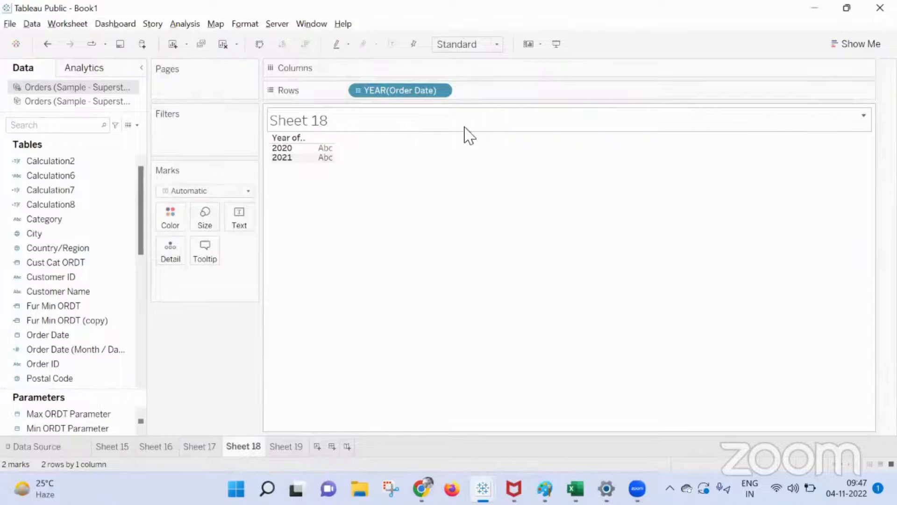
{"action": "mouse_move", "coordinate": [422, 488]}
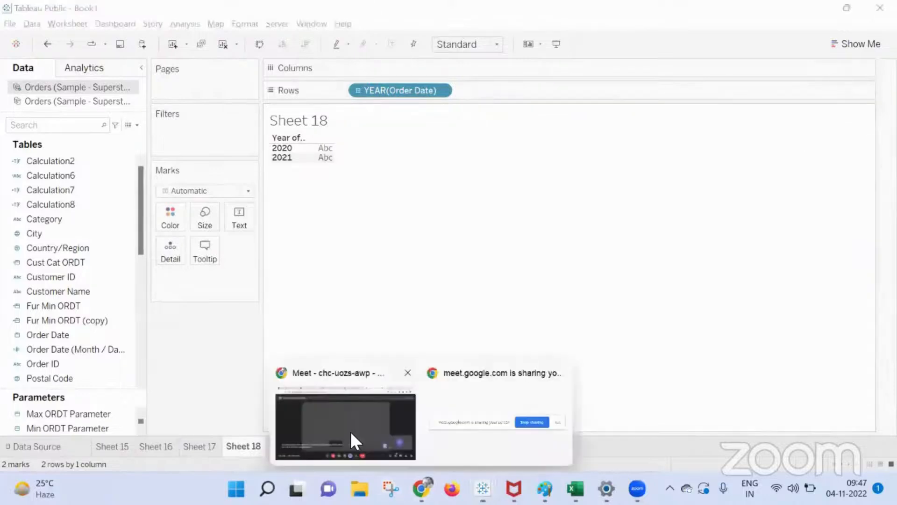
{"action": "left_click", "coordinate": [350, 430]}
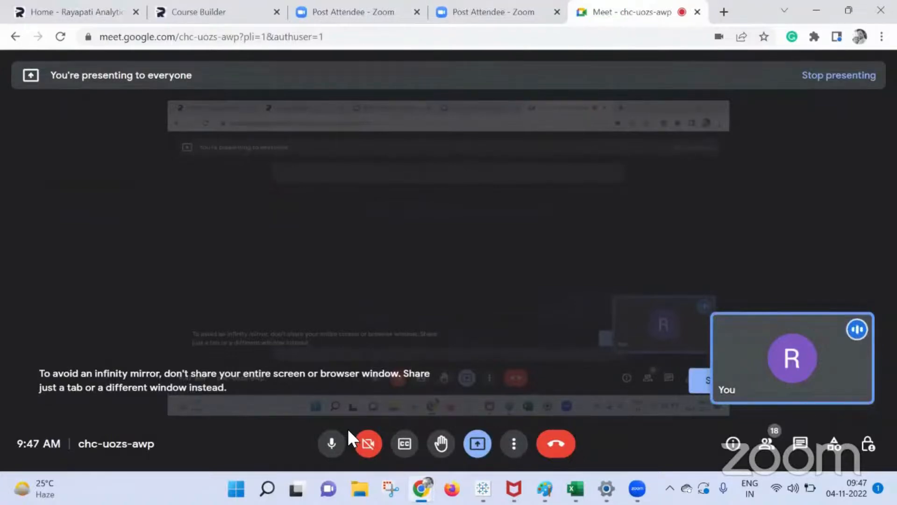
{"action": "mouse_move", "coordinate": [482, 488]}
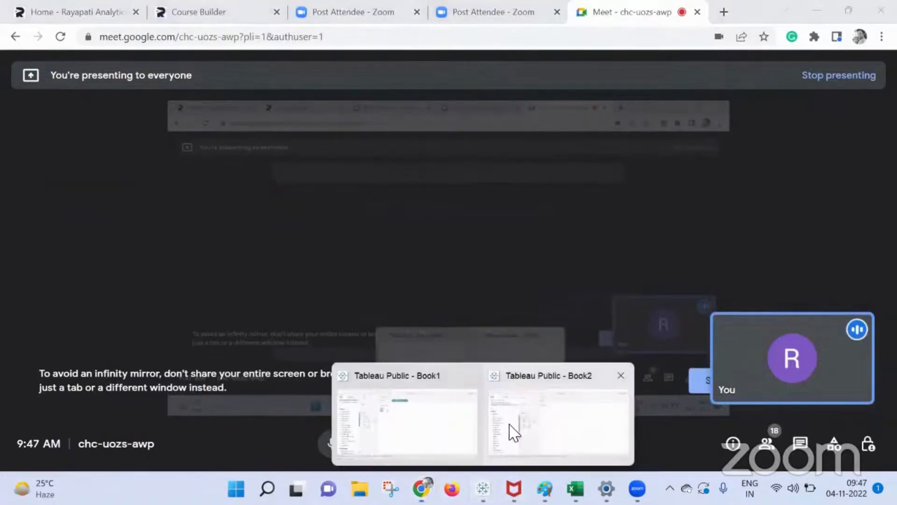
{"action": "left_click", "coordinate": [445, 416]}
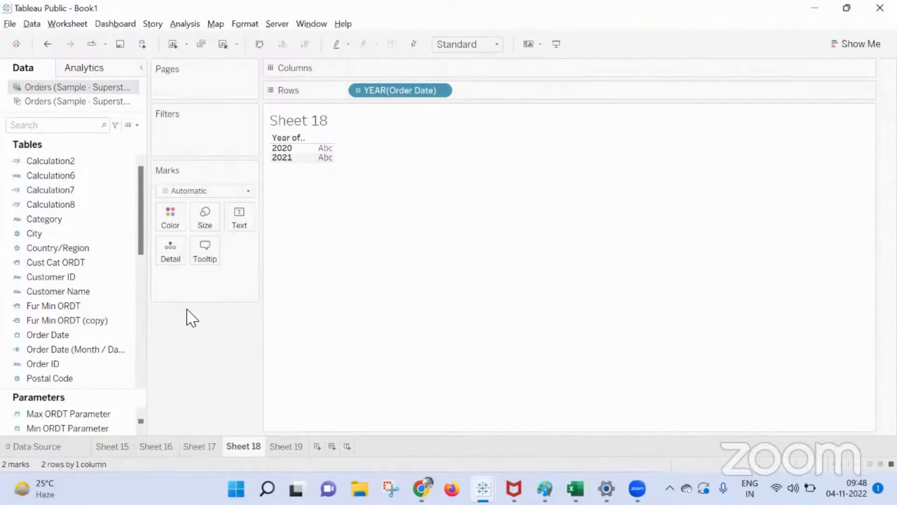
Step: Review the settings of Max ORDT Parameter, including its current value and workbook-opening list source, and close its editor
{"action": "right_click", "coordinate": [92, 415]}
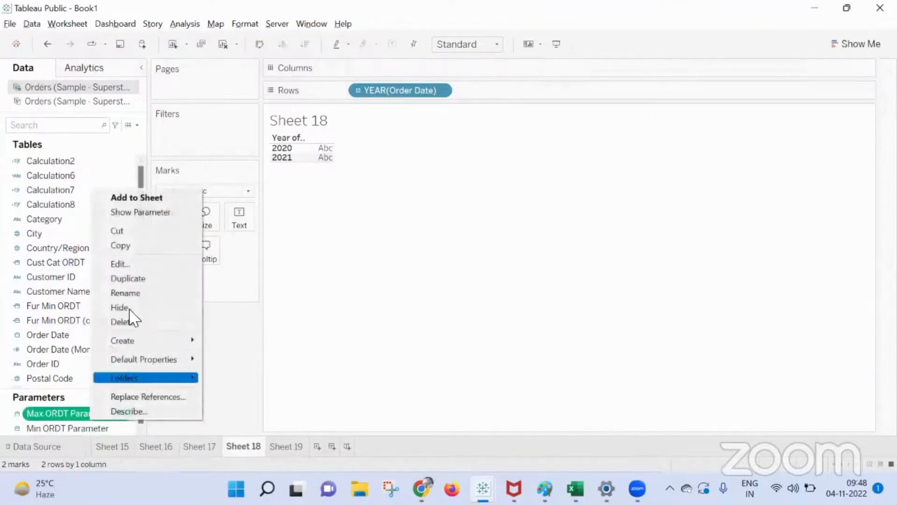
{"action": "left_click", "coordinate": [122, 264]}
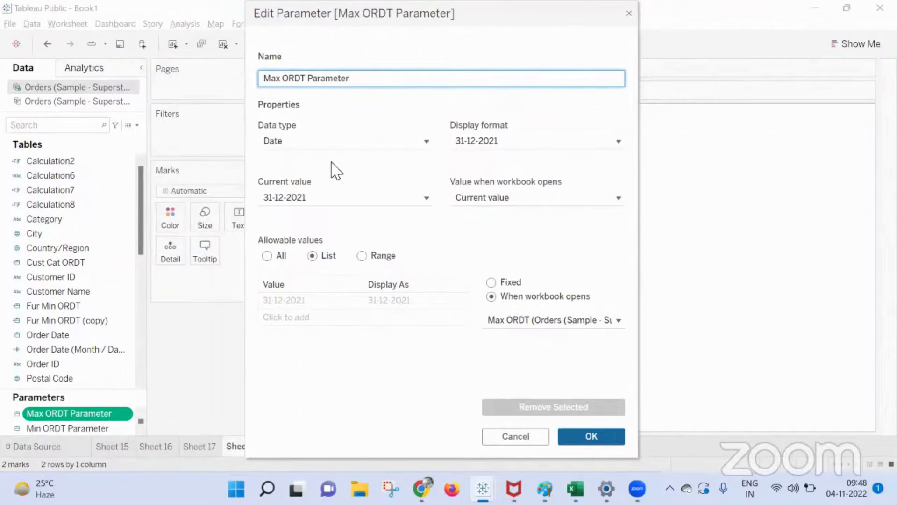
{"action": "left_click", "coordinate": [587, 441]}
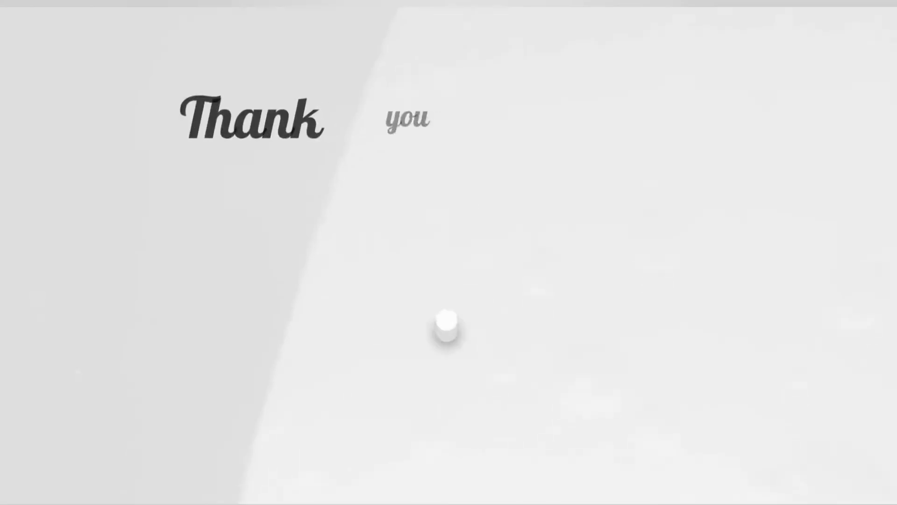